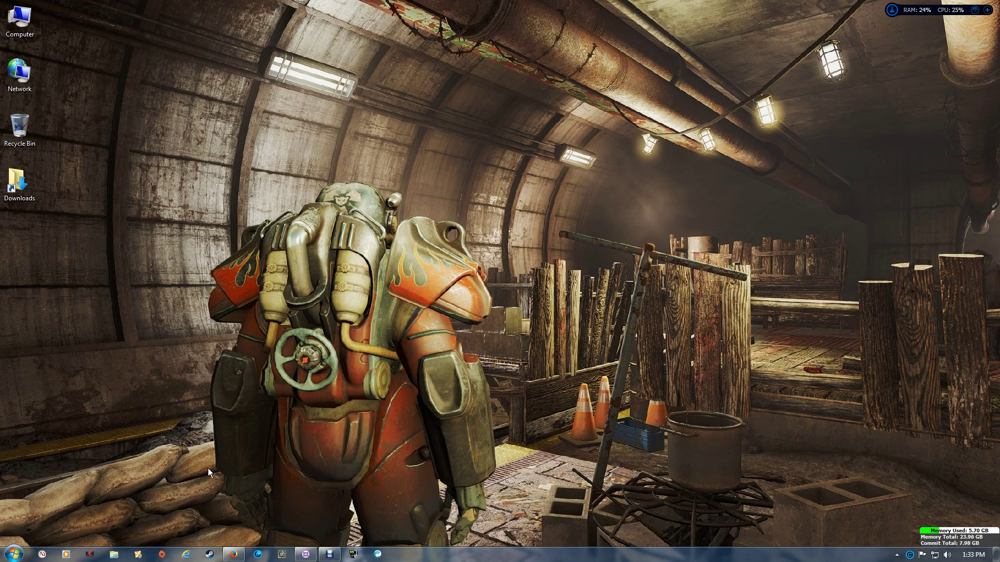
Step: Switch to GOG Galaxy, open the installation folder of Fallout: New Vegas Ultimate Edition and display its full path
left_click(305, 555)
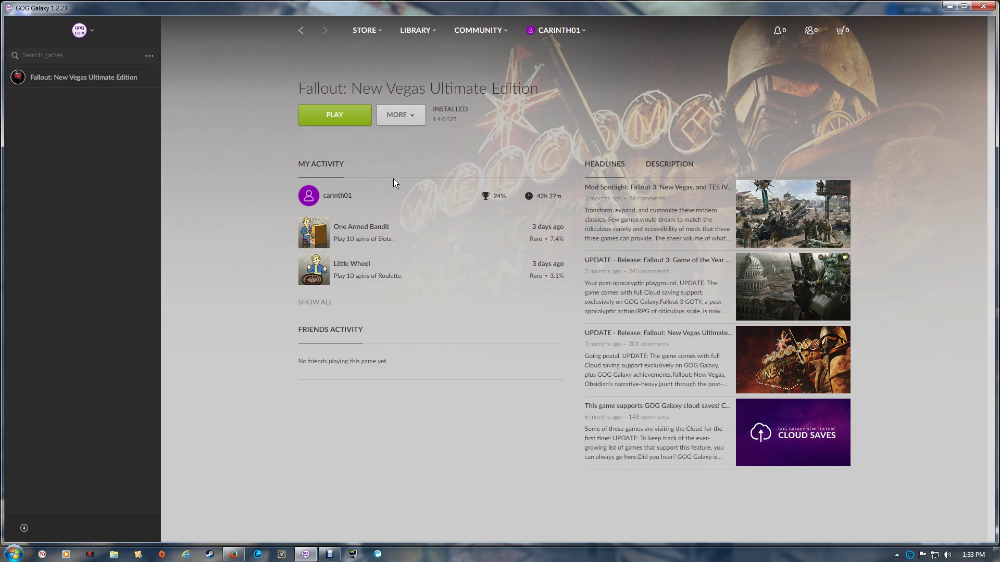
left_click(404, 115)
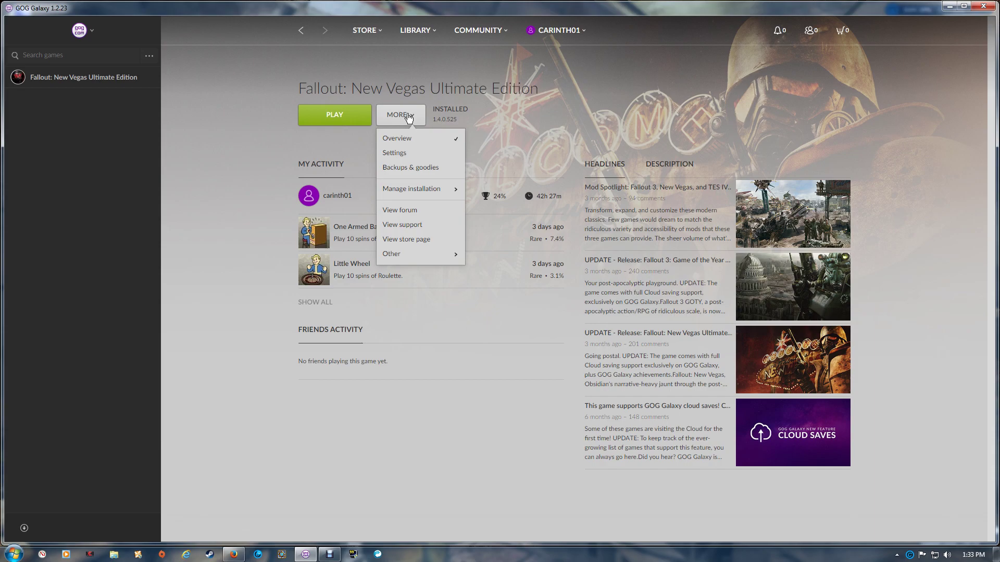
mouse_move(365, 32)
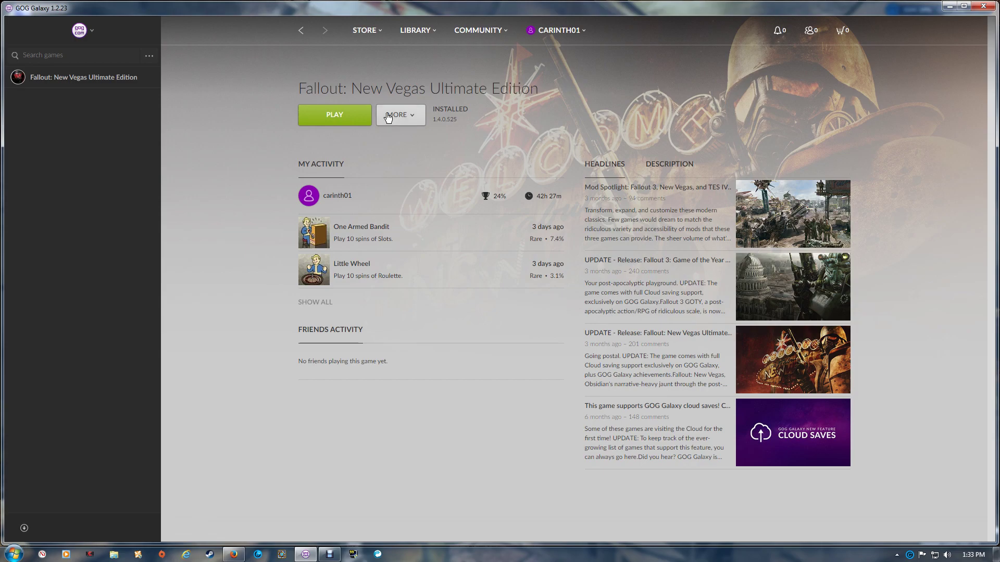
mouse_move(388, 117)
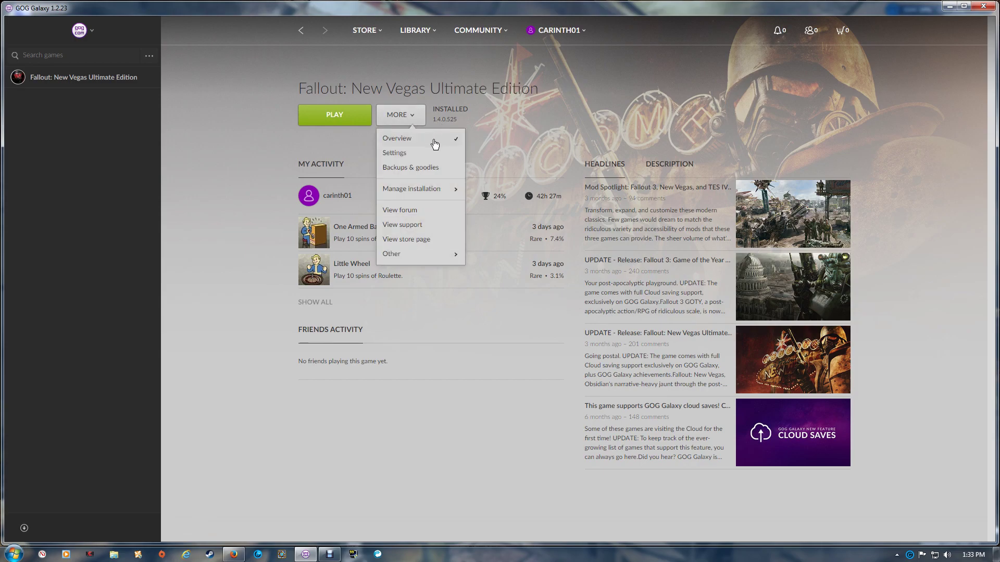
mouse_move(421, 190)
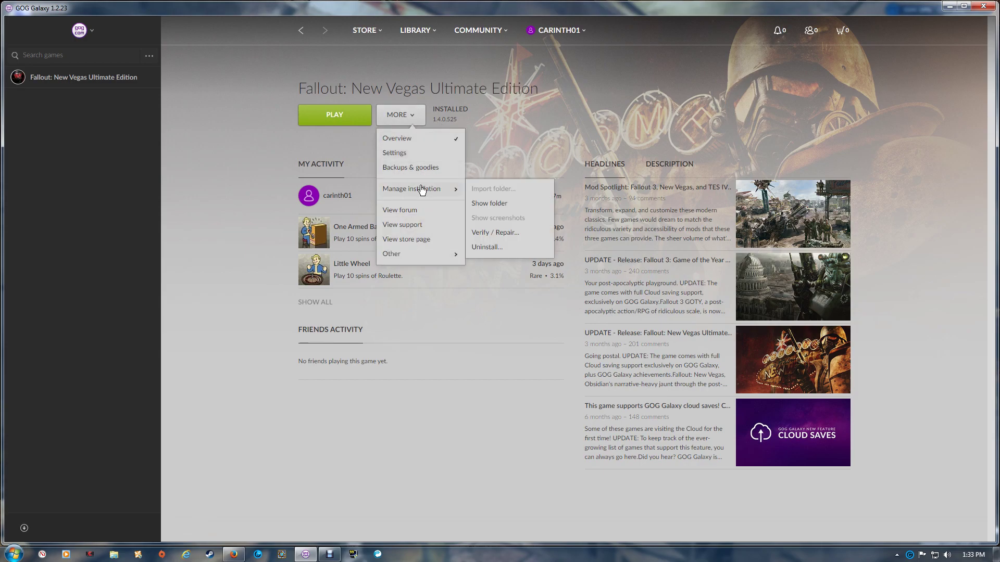
left_click(488, 205)
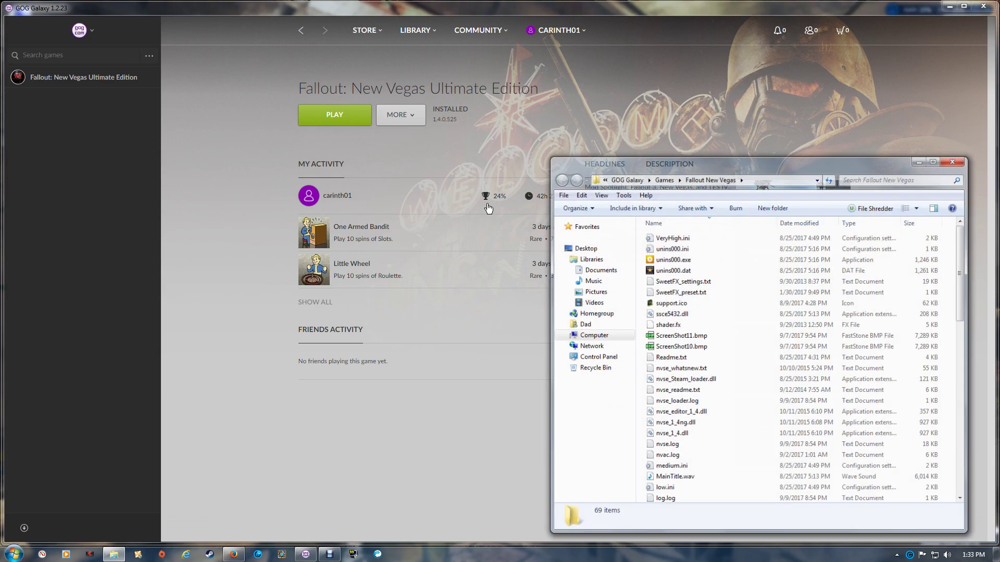
left_click_drag(784, 167, 505, 124)
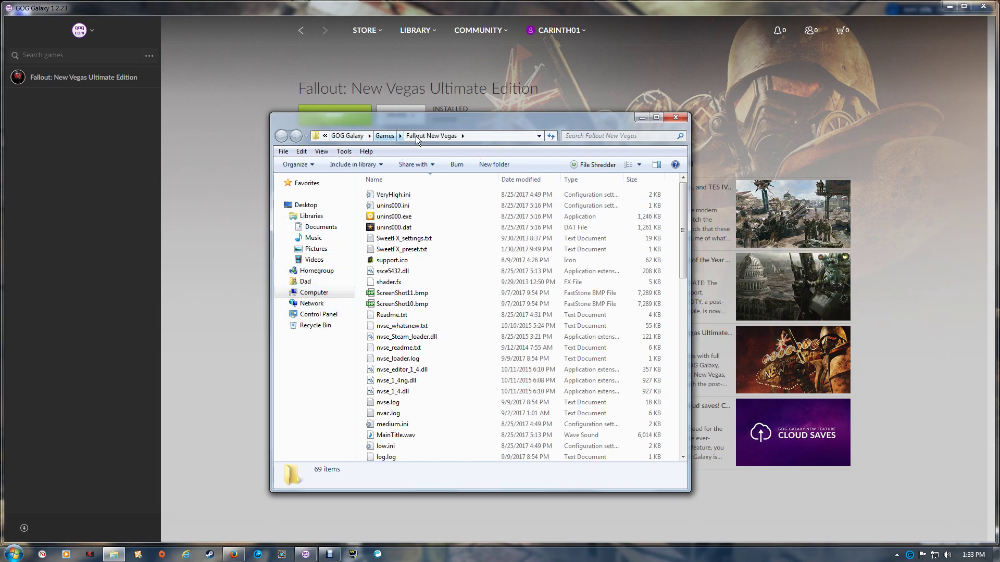
left_click(482, 137)
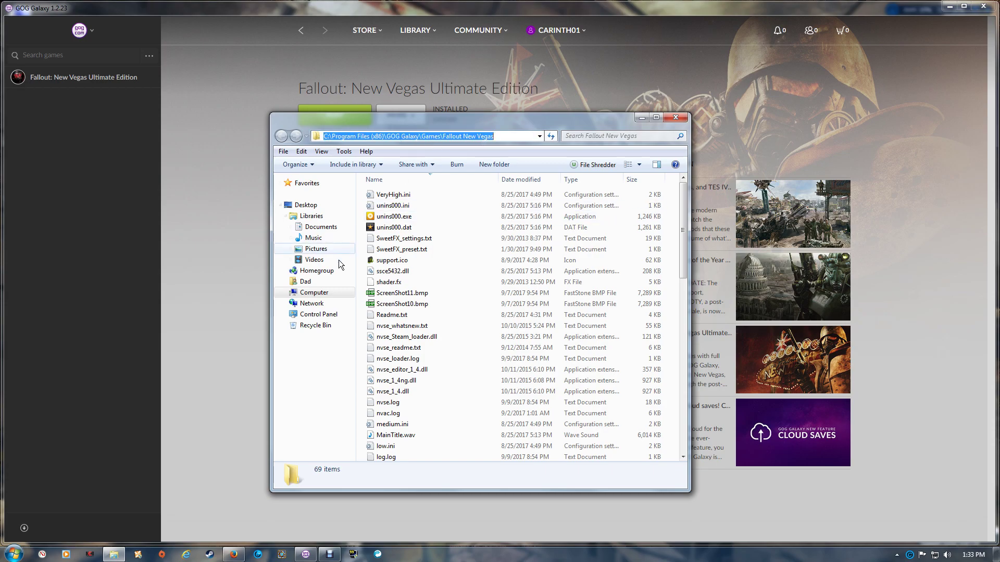
Step: Browse from Computer through the C: drive to Program Files (x86)\GOG Galaxy\Games\Fallout New Vegas
left_click(315, 292)
double_click(431, 205)
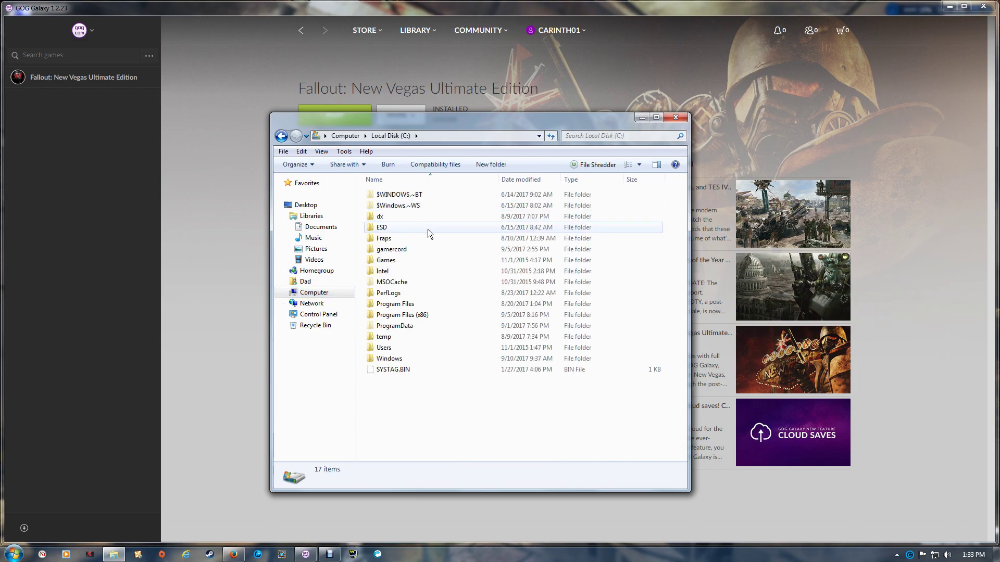
double_click(405, 315)
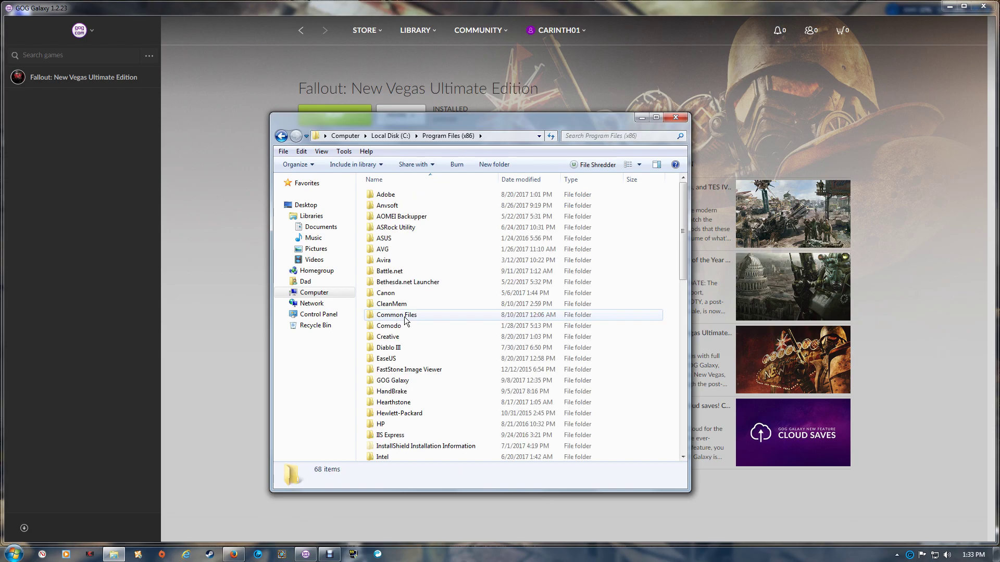
double_click(392, 382)
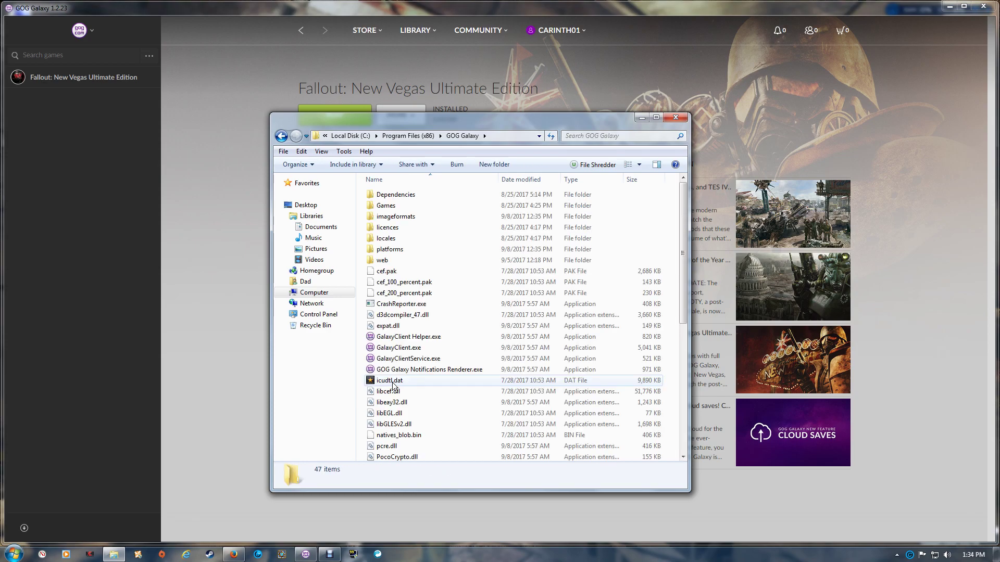
double_click(412, 206)
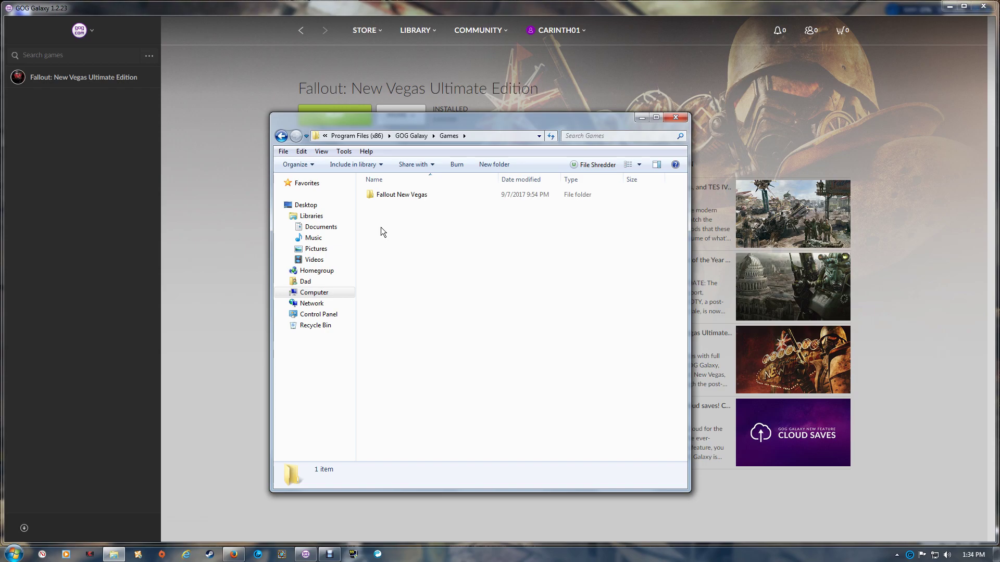
double_click(377, 194)
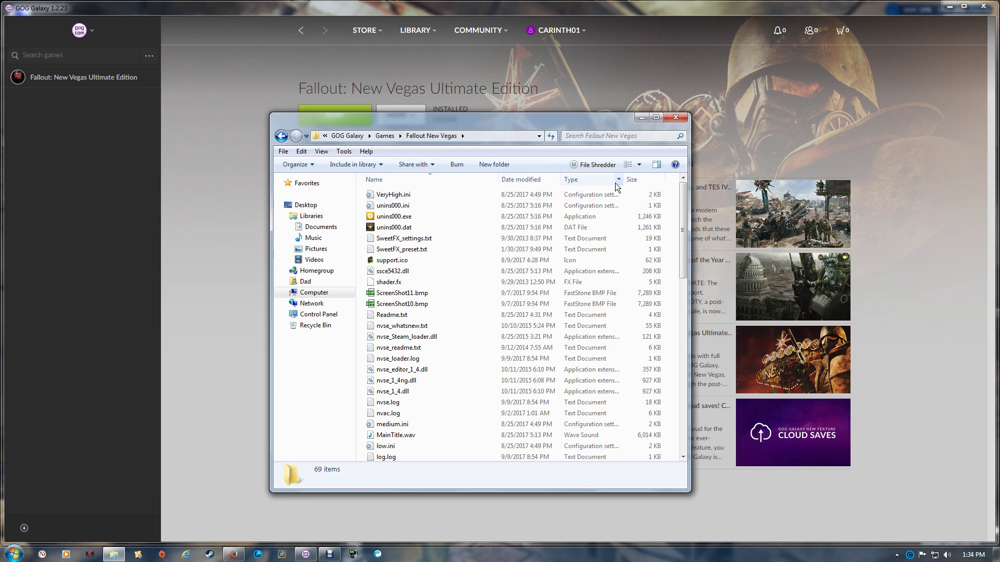
Step: Sort the game folder by name with subfolders first and minimize GOG Galaxy behind the folder window
left_click(439, 179)
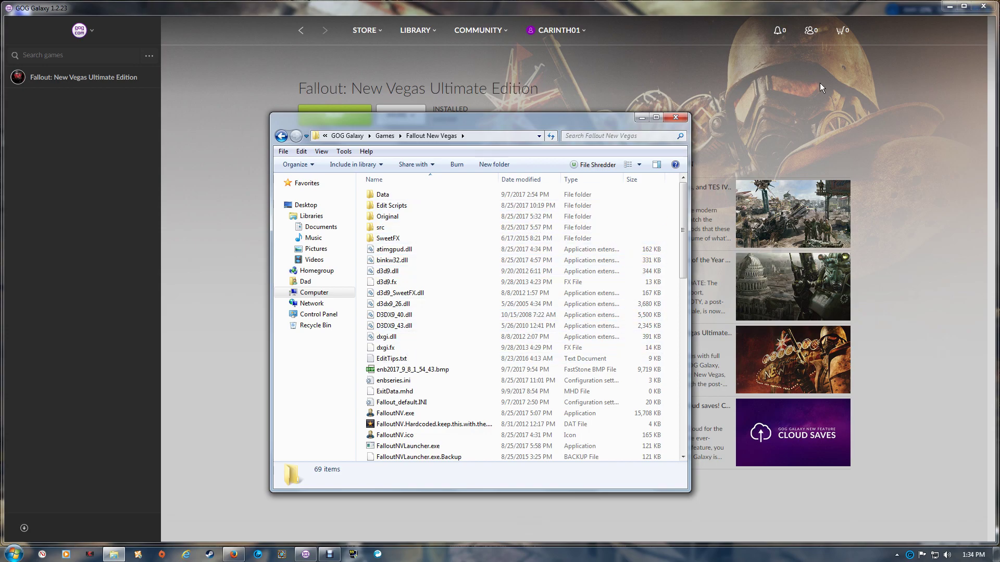
left_click(948, 8)
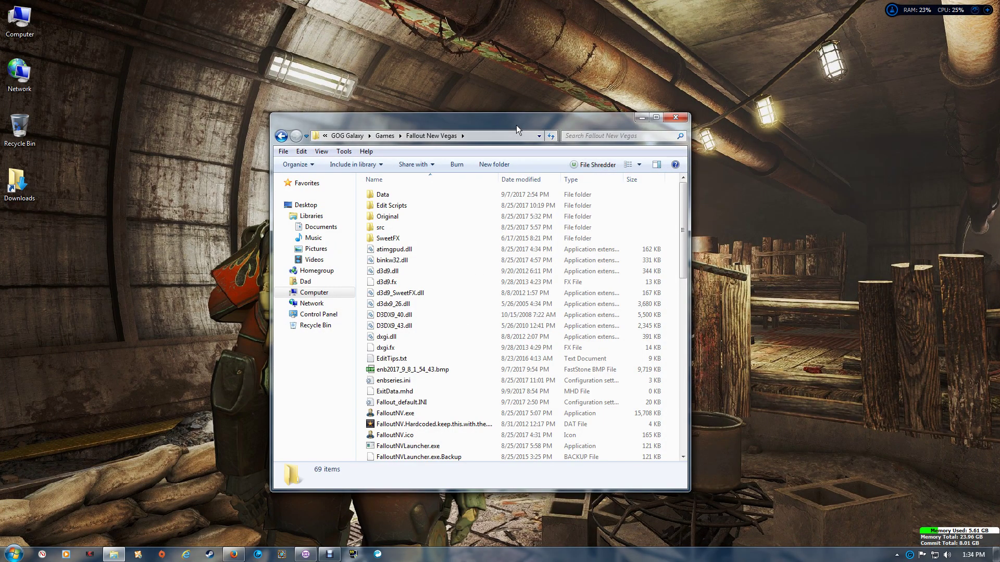
left_click_drag(503, 123, 625, 75)
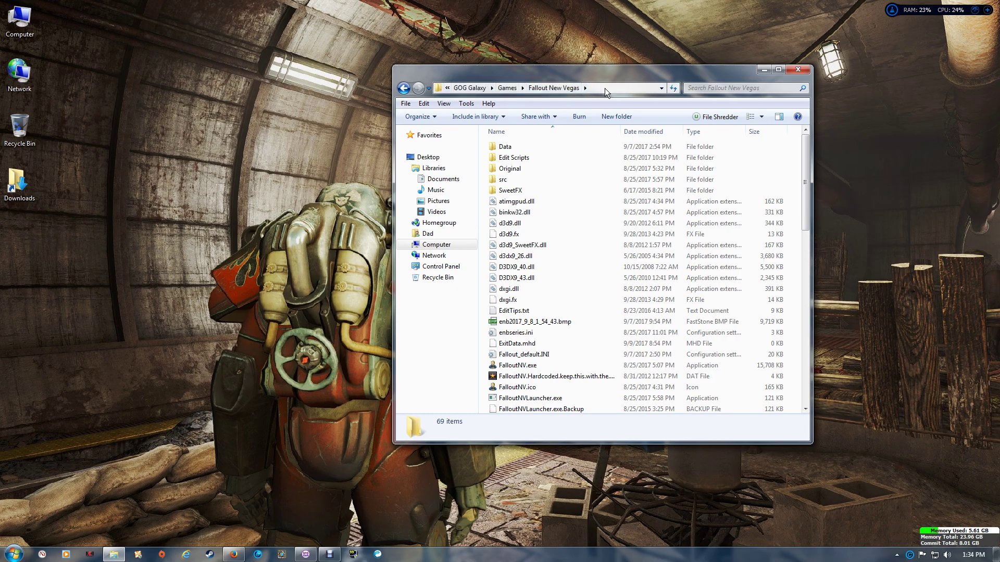
Step: Switch to Firefox and read the FalloutNV Multicore Threading mod's description down to the install instructions
left_click(234, 554)
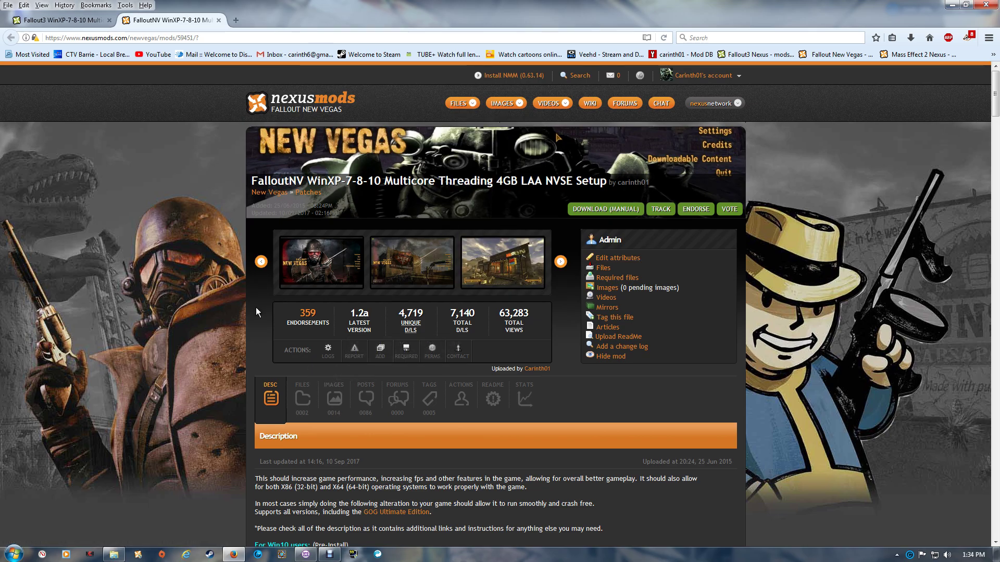
scroll(255, 308, "down", 5)
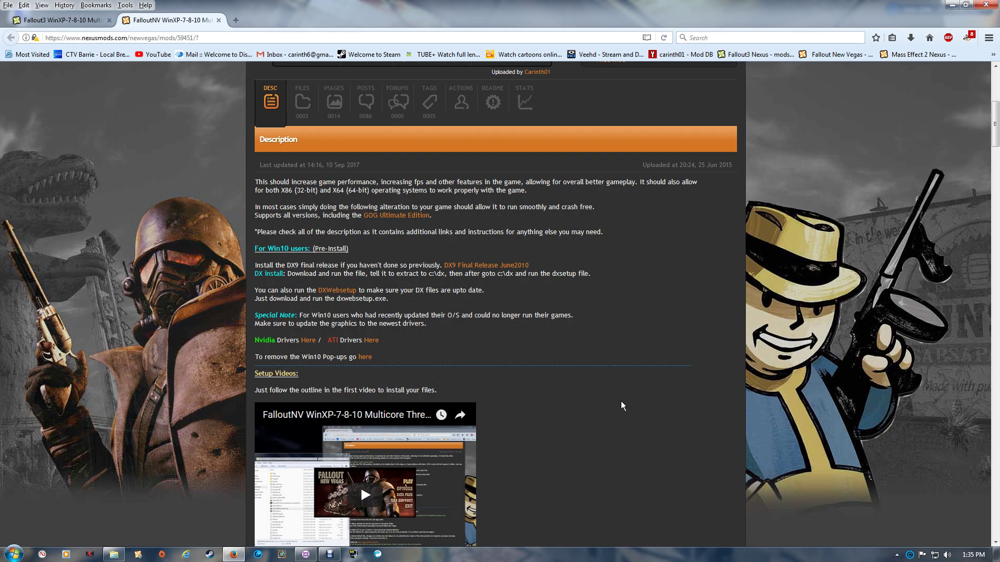
scroll(621, 403, "down", 20)
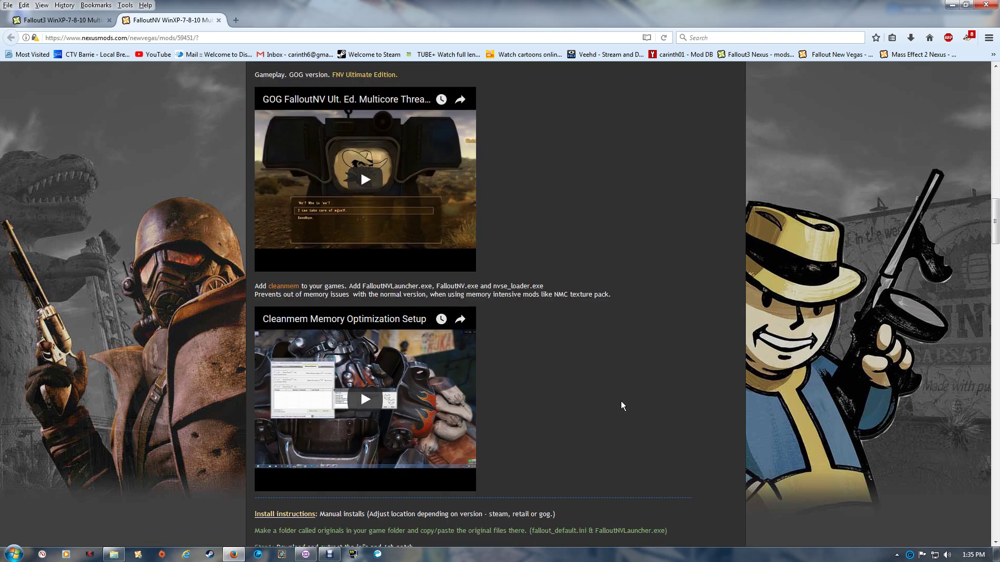
scroll(621, 403, "down", 6)
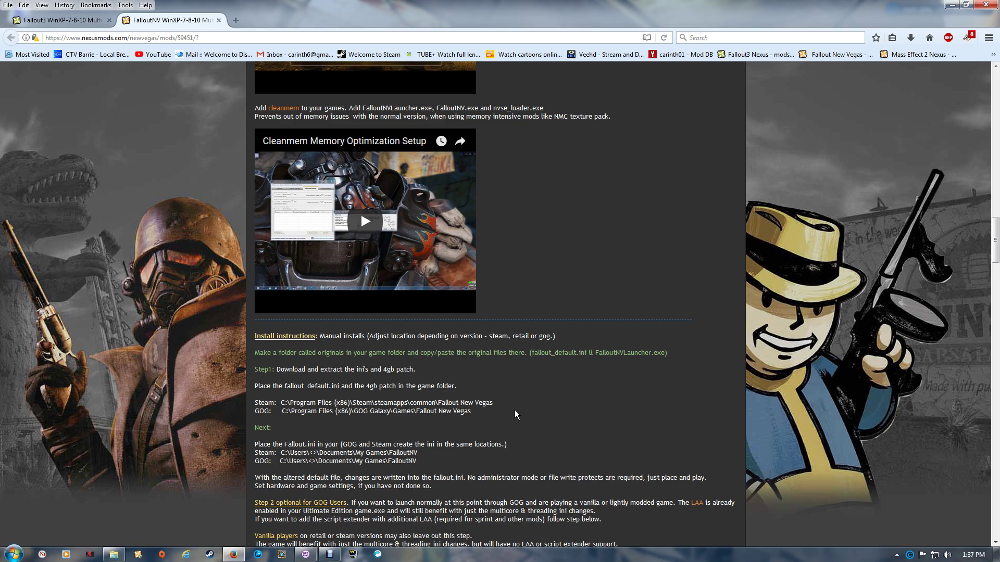
scroll(515, 411, "down", 4)
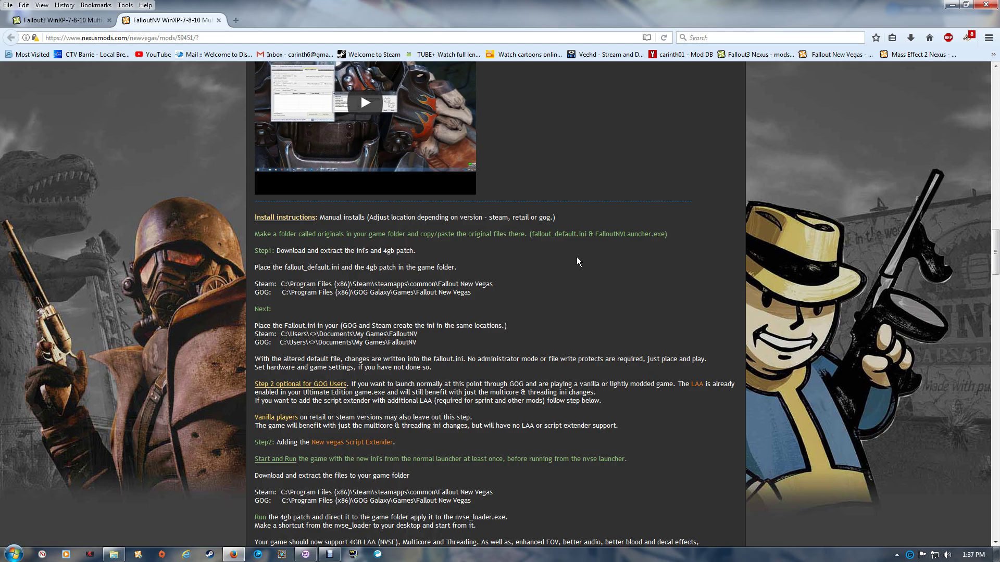
Step: Open the mod's file list and look over the main file and the old version
scroll(576, 257, "up", 20)
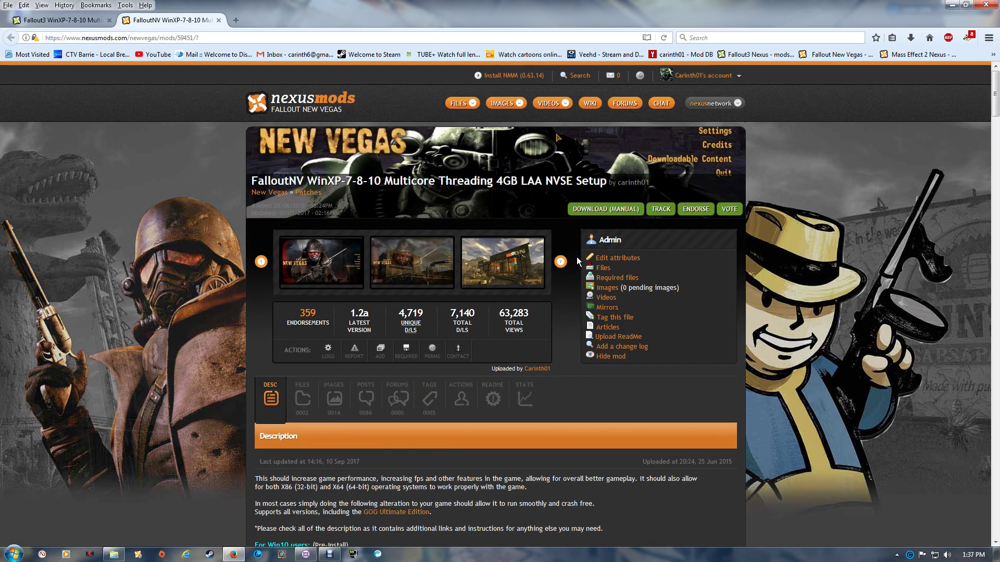
left_click(302, 398)
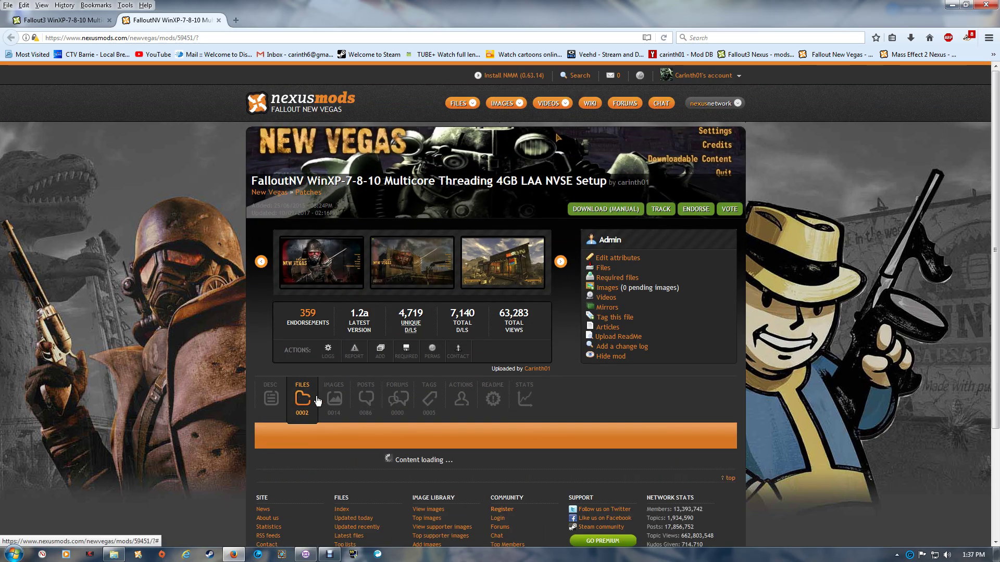
scroll(676, 378, "down", 5)
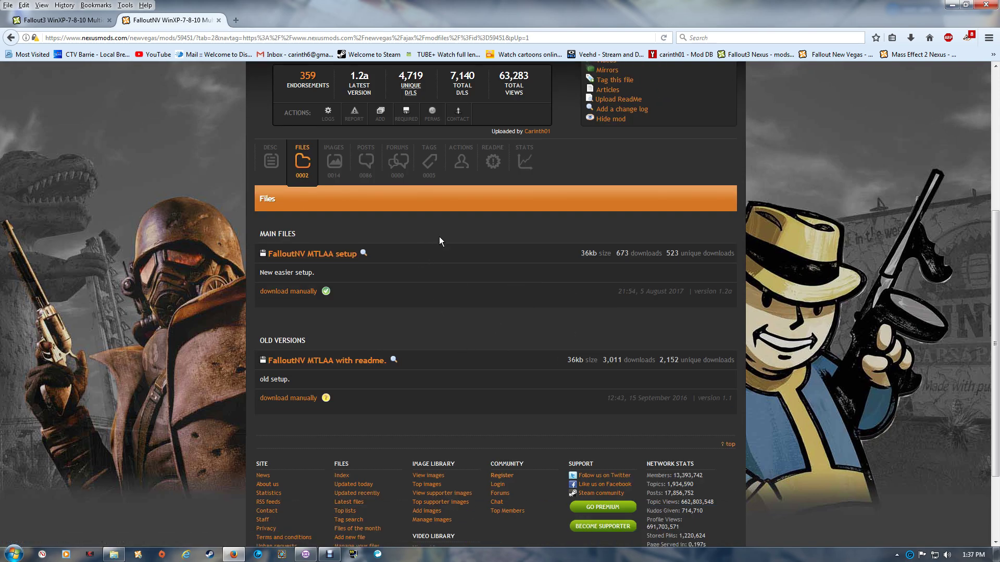
Step: Return to the mod's description and look through the Windows 10 pre-install notes and setup videos
scroll(439, 241, "up", 3)
left_click(270, 280)
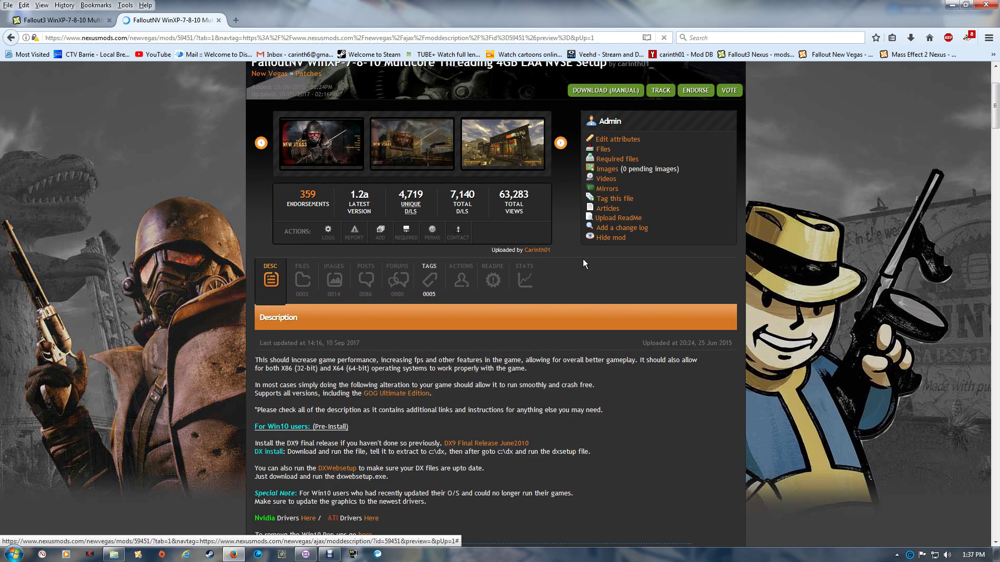
scroll(583, 258, "down", 13)
scroll(496, 254, "up", 7)
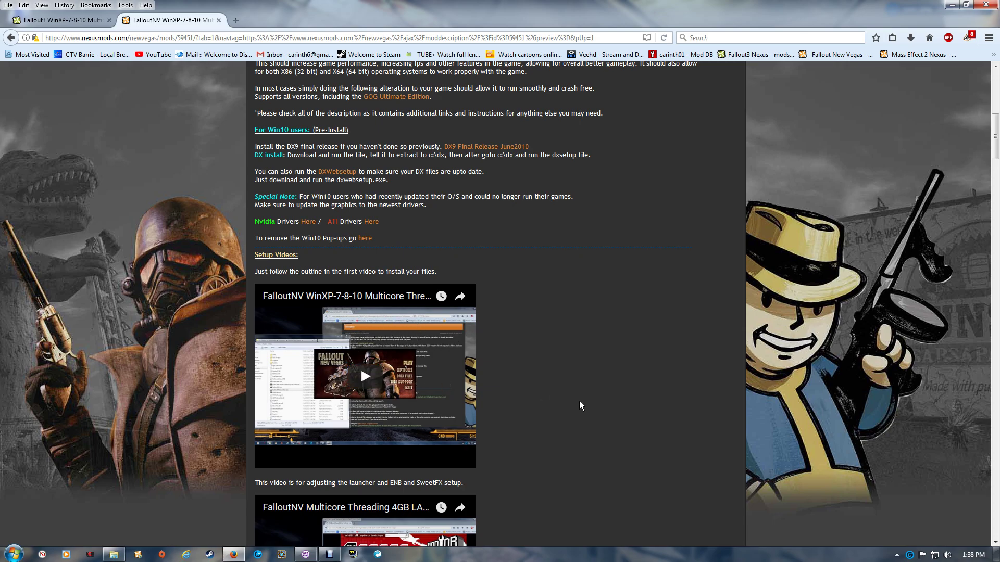
scroll(578, 405, "down", 20)
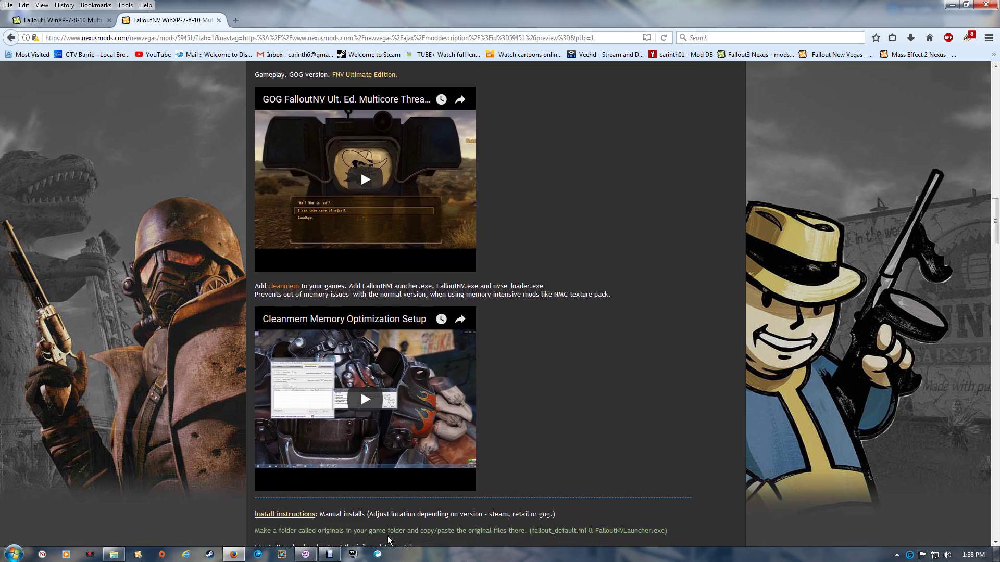
Step: Switch briefly to GOG Galaxy and the Fallout New Vegas folder window, returning to the mod page in Firefox
left_click(306, 555)
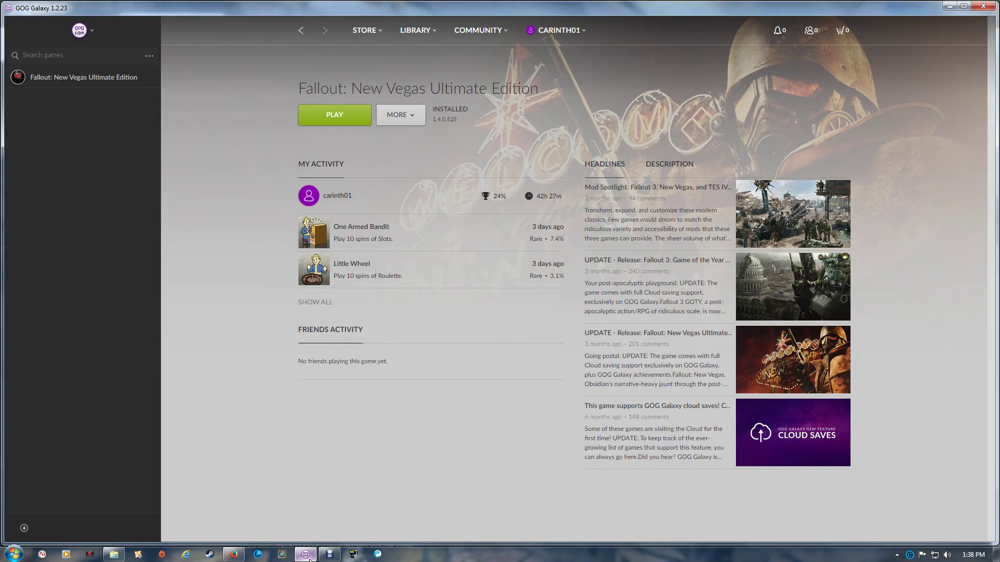
left_click(306, 555)
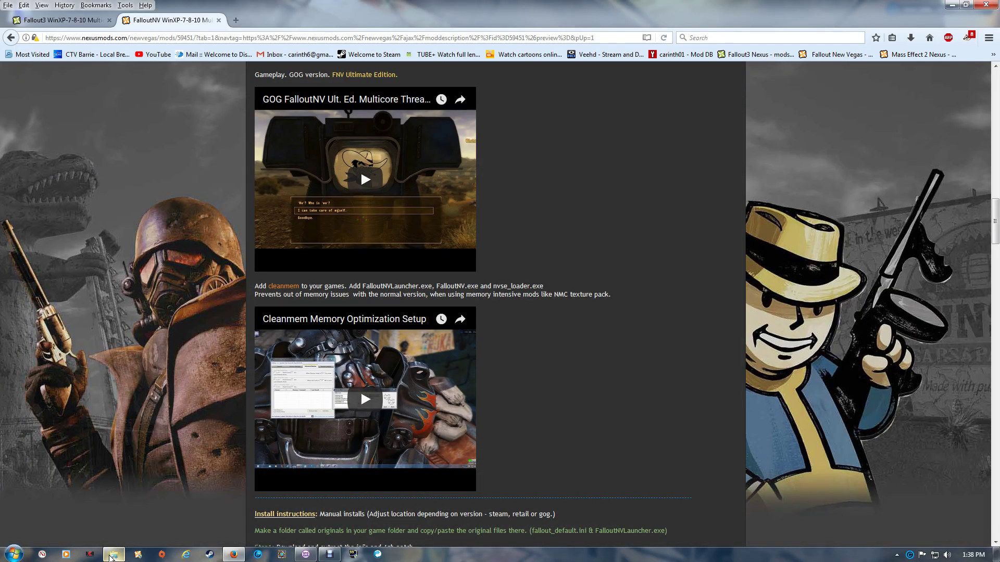
left_click(113, 554)
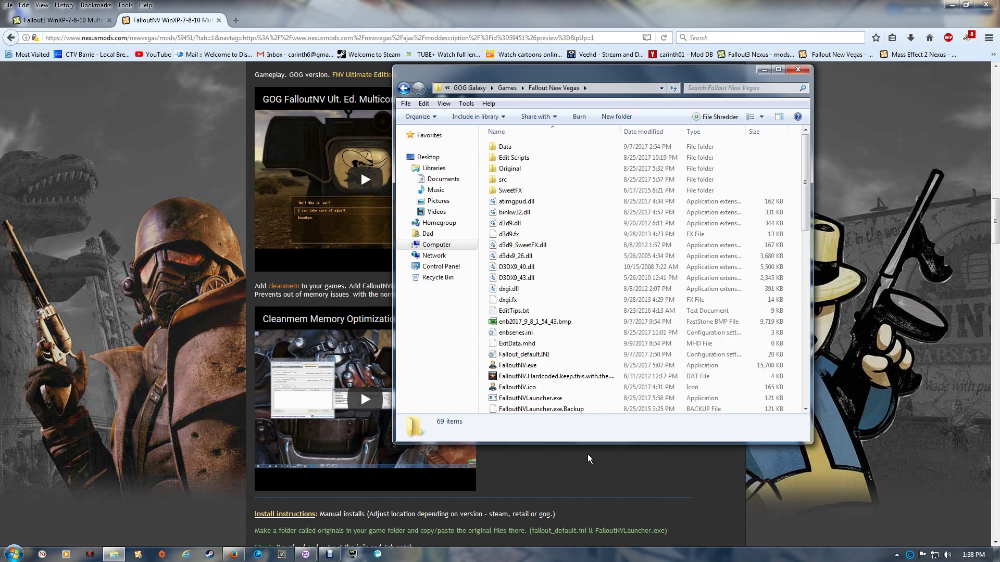
left_click(601, 466)
Step: Review the manual install instructions against the setup videos in the mod's description
scroll(601, 466, "down", 6)
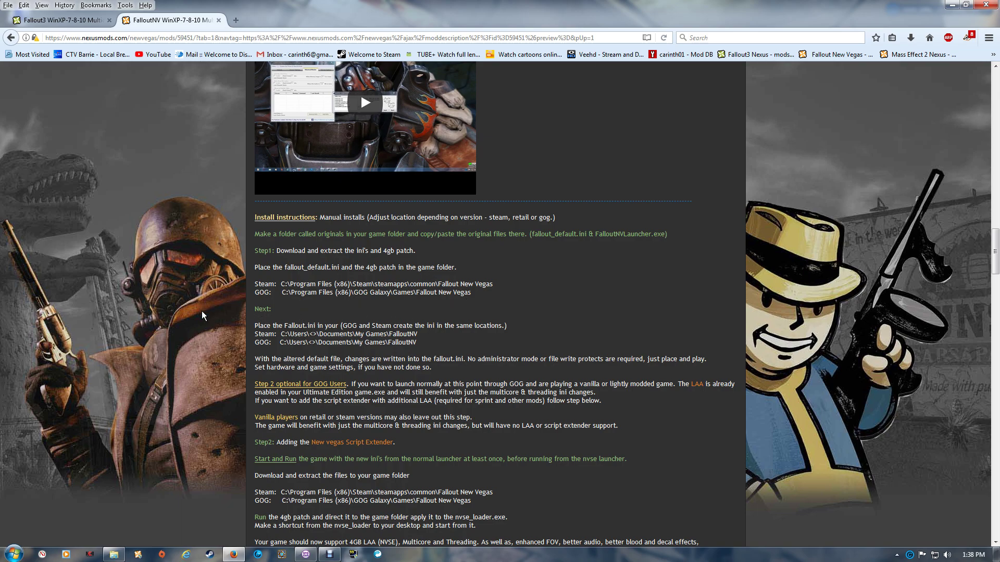
scroll(367, 341, "up", 2)
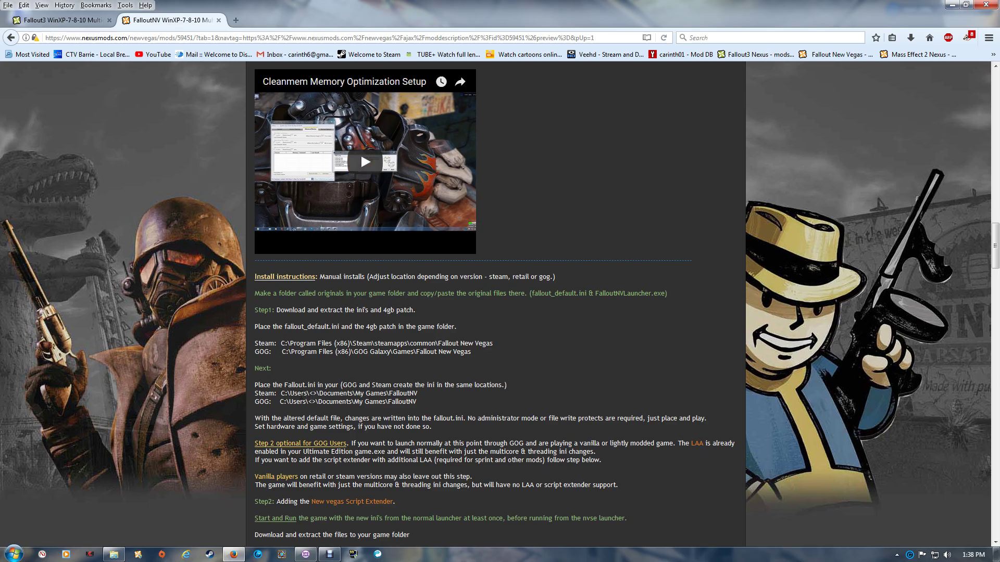
scroll(442, 377, "up", 15)
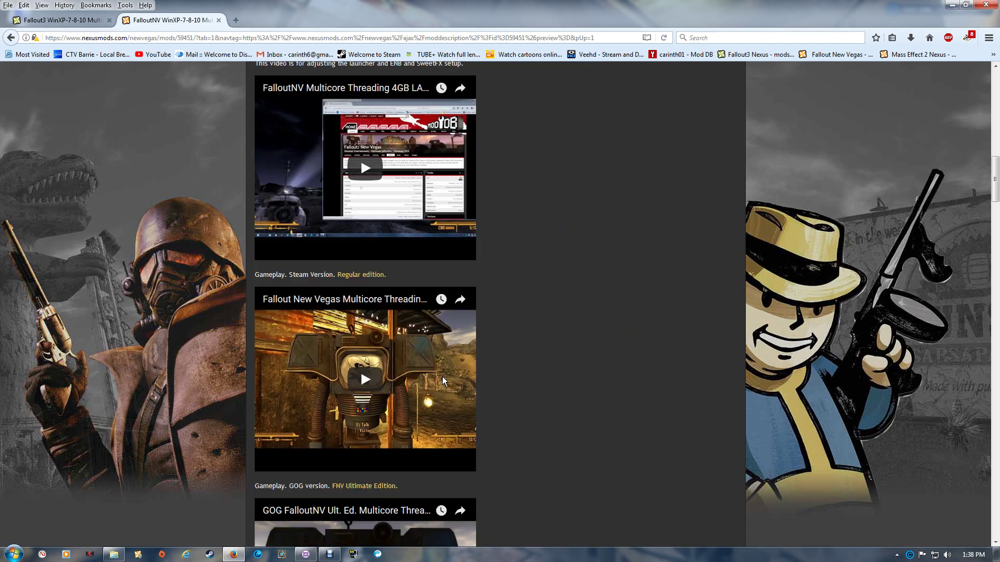
scroll(442, 376, "up", 6)
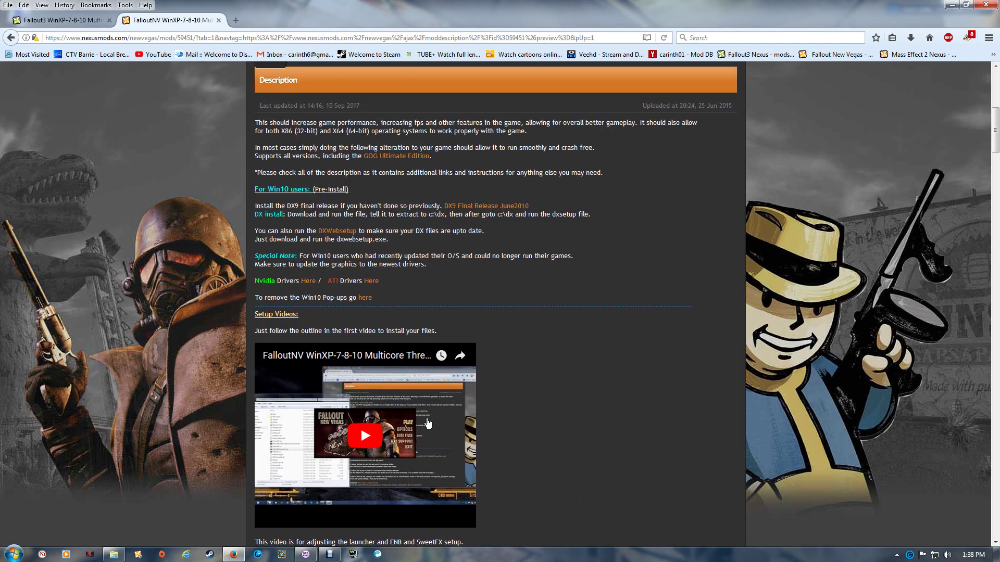
scroll(542, 398, "down", 20)
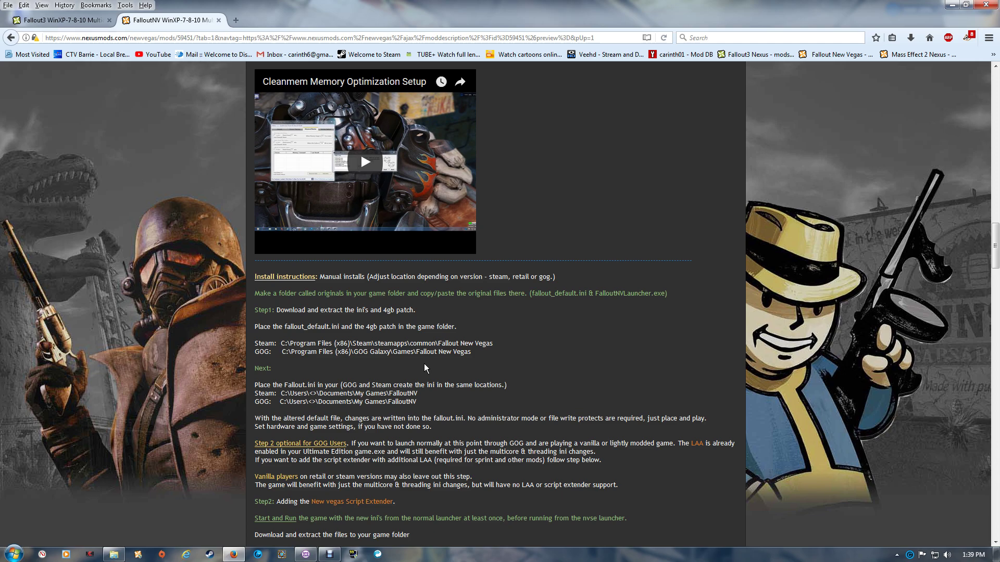
Step: Review the mod's install instructions, script extender step, NVSE loader start-up notes and the special note for GOG users
scroll(528, 372, "down", 3)
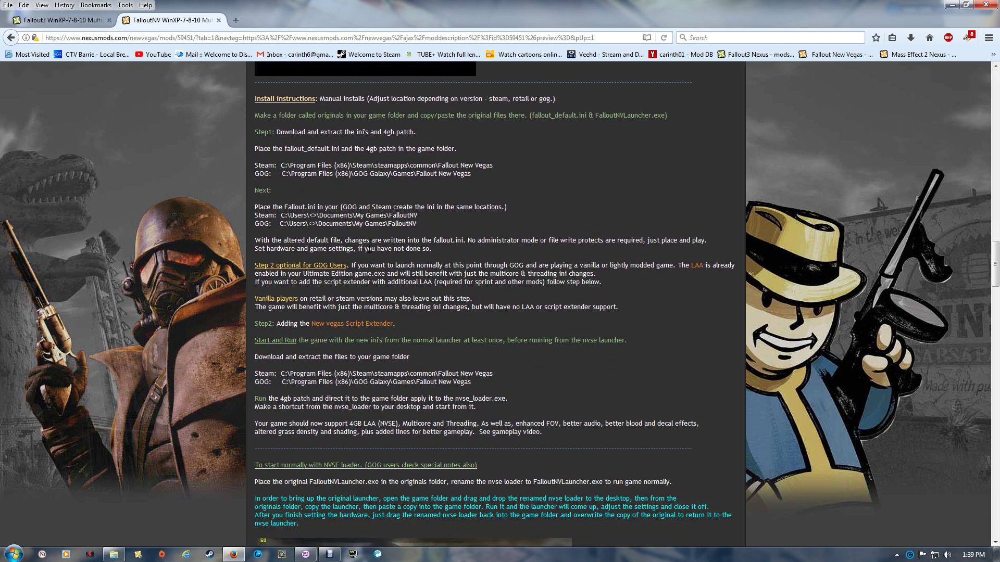
scroll(451, 297, "up", 1)
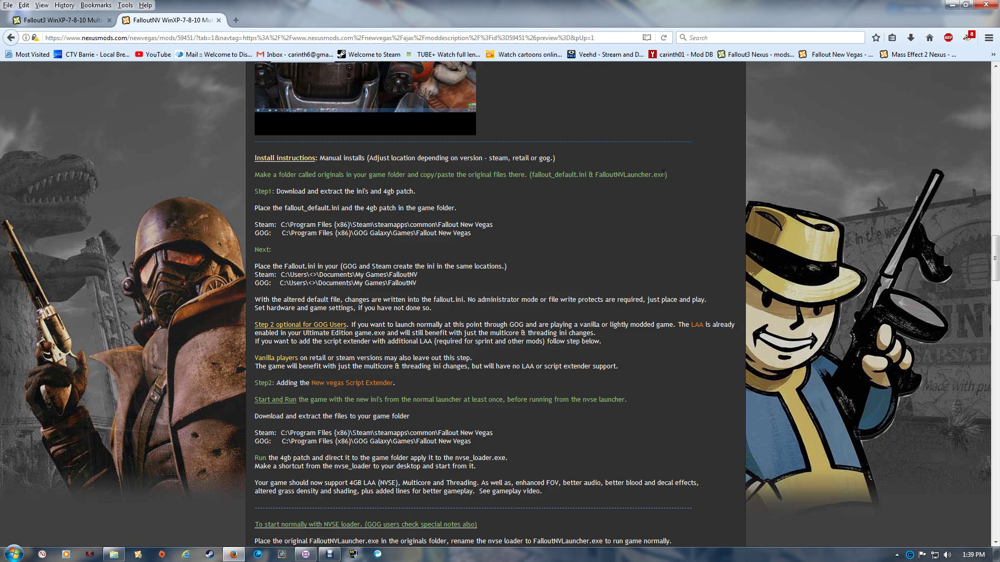
scroll(588, 282, "down", 2)
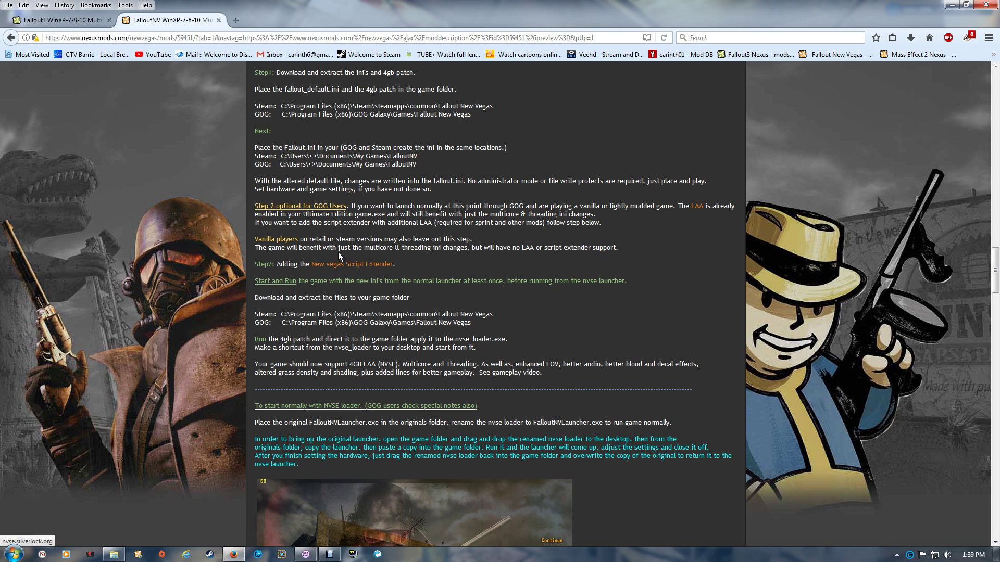
scroll(485, 252, "up", 15)
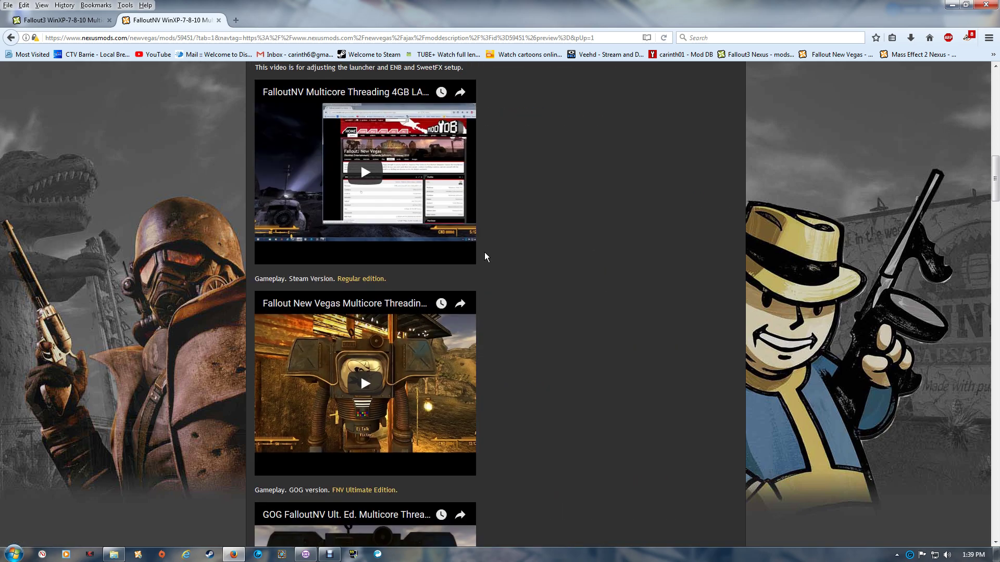
scroll(485, 258, "up", 4)
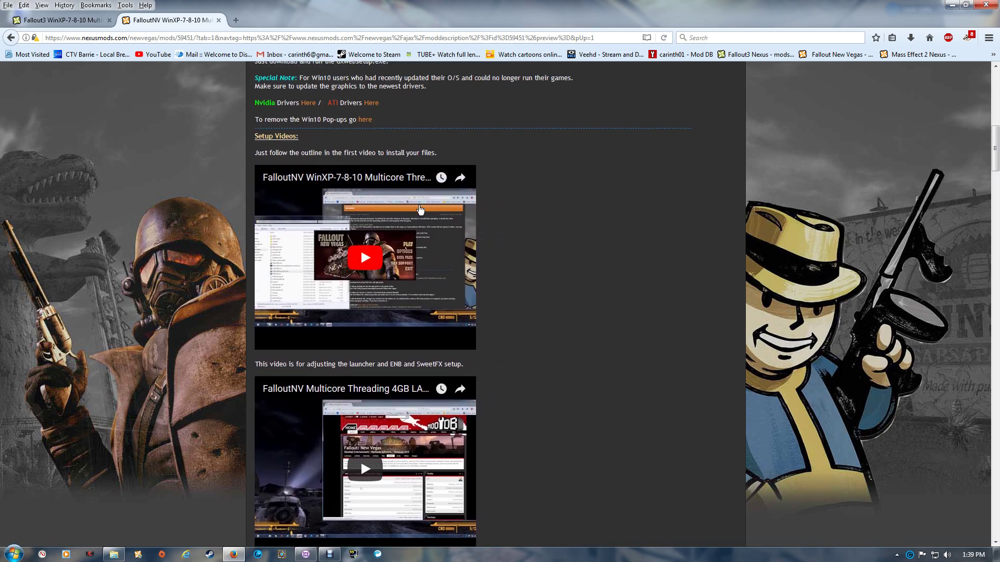
scroll(579, 270, "down", 18)
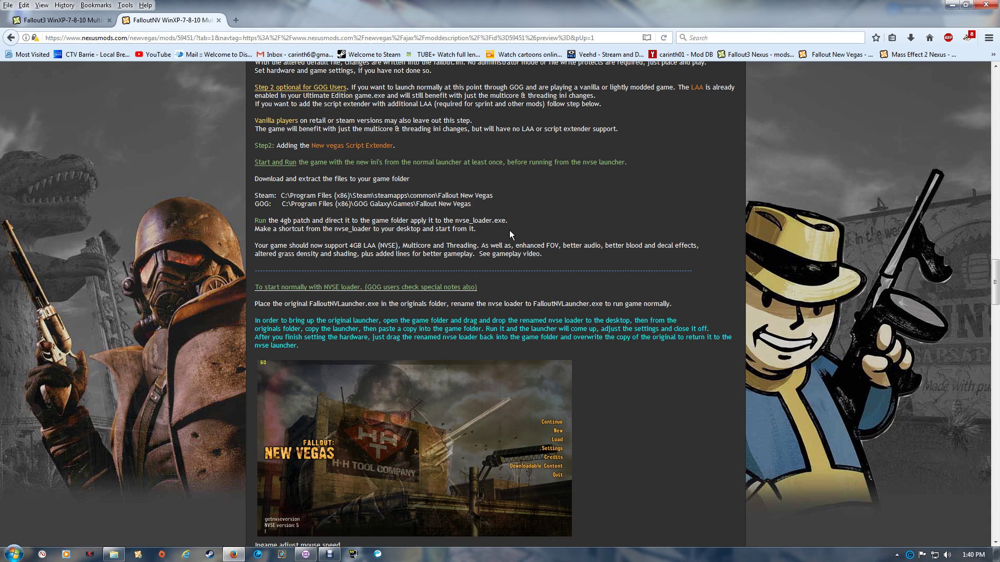
scroll(509, 230, "down", 4)
scroll(656, 305, "down", 2)
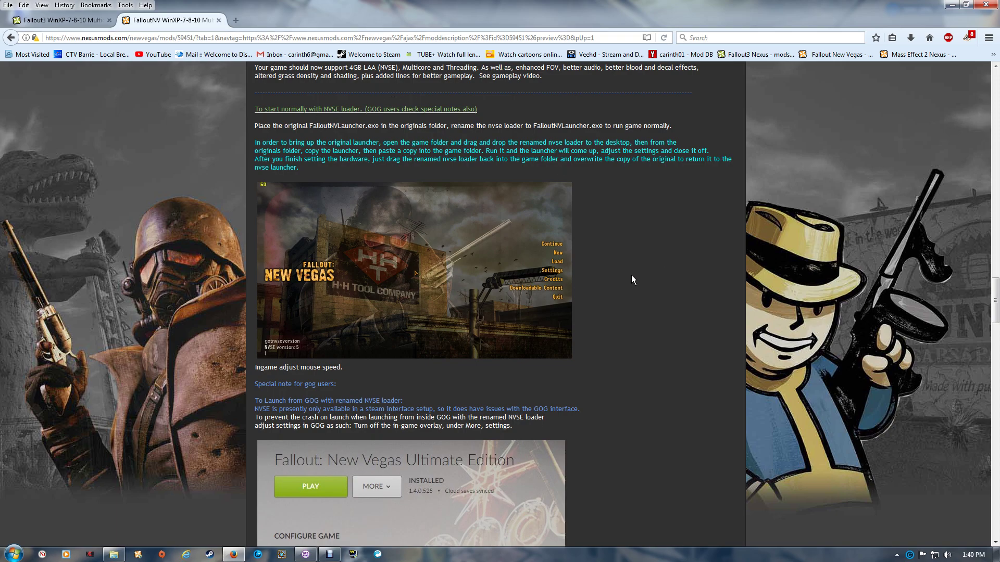
scroll(632, 279, "down", 6)
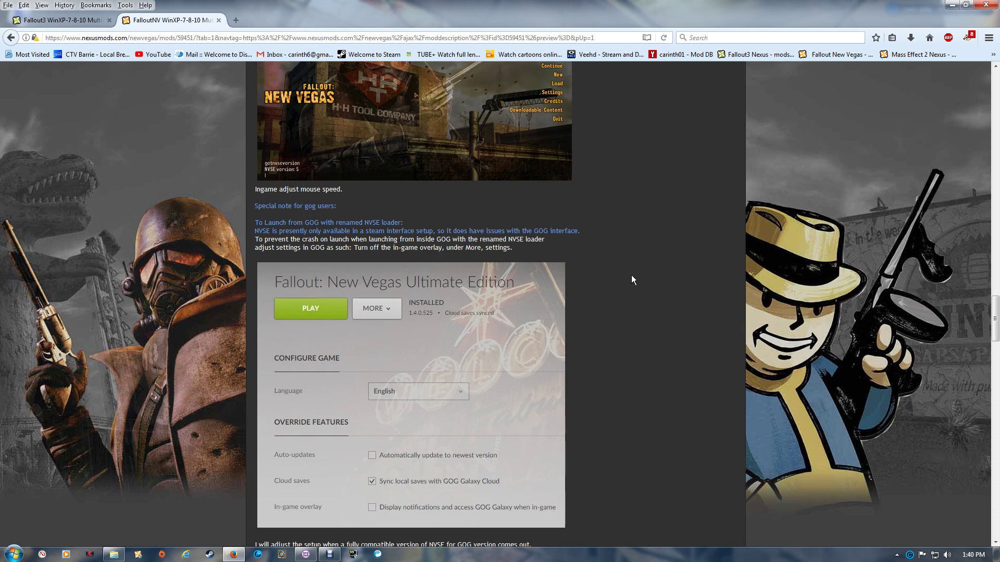
Step: Switch to GOG Galaxy and check the override features in the Fallout: New Vegas Ultimate Edition settings, returning to the mod page
left_click(307, 555)
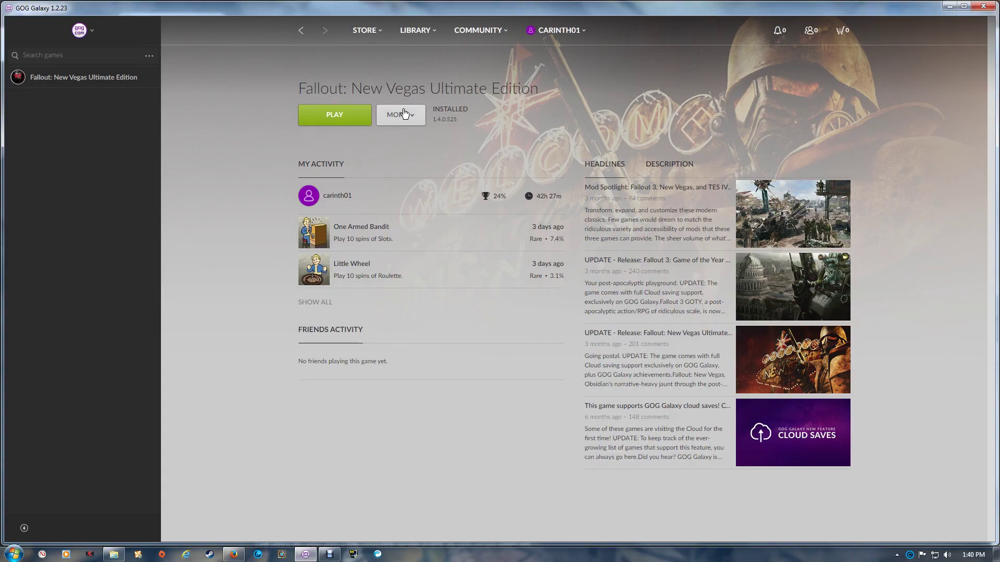
left_click(405, 114)
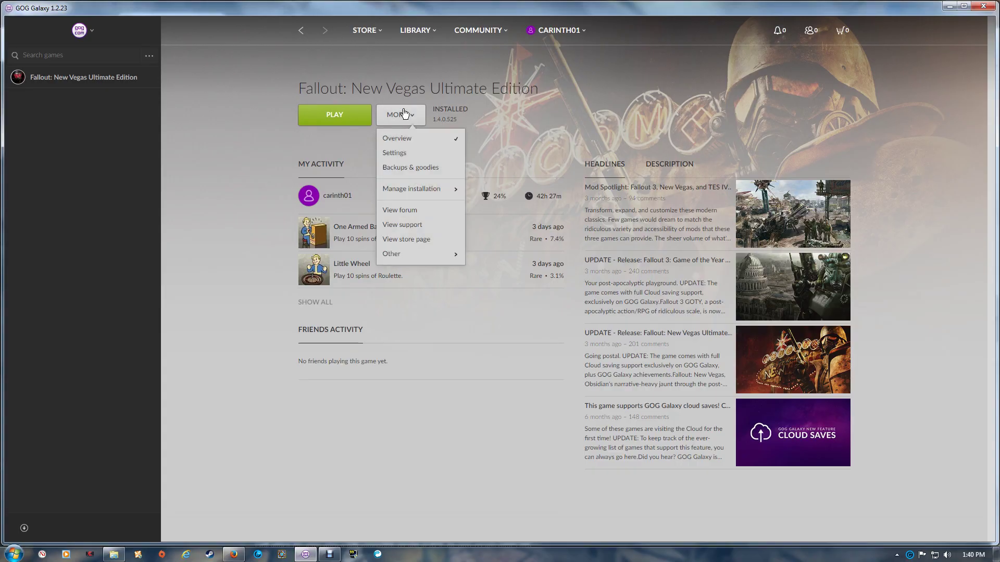
left_click(409, 153)
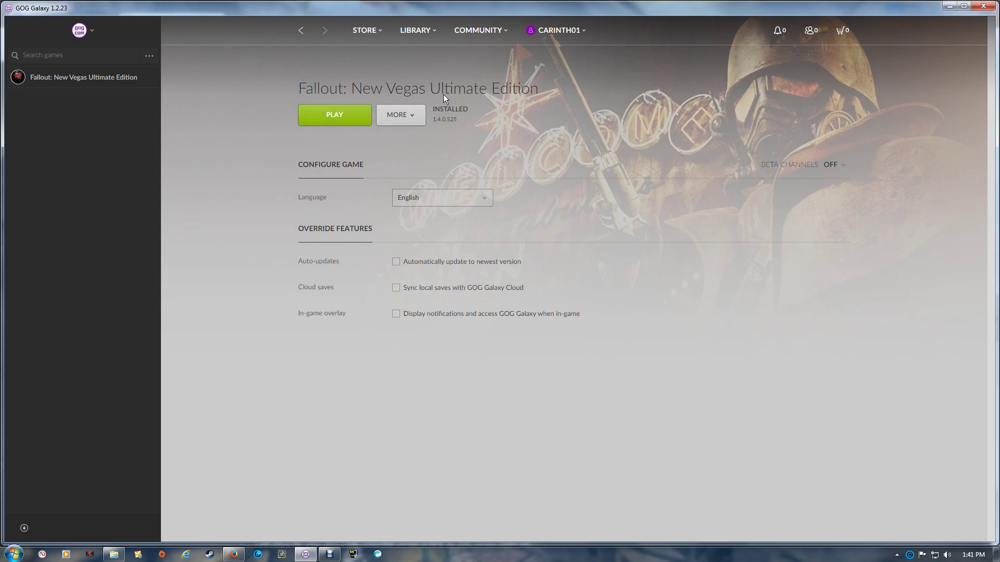
left_click(946, 7)
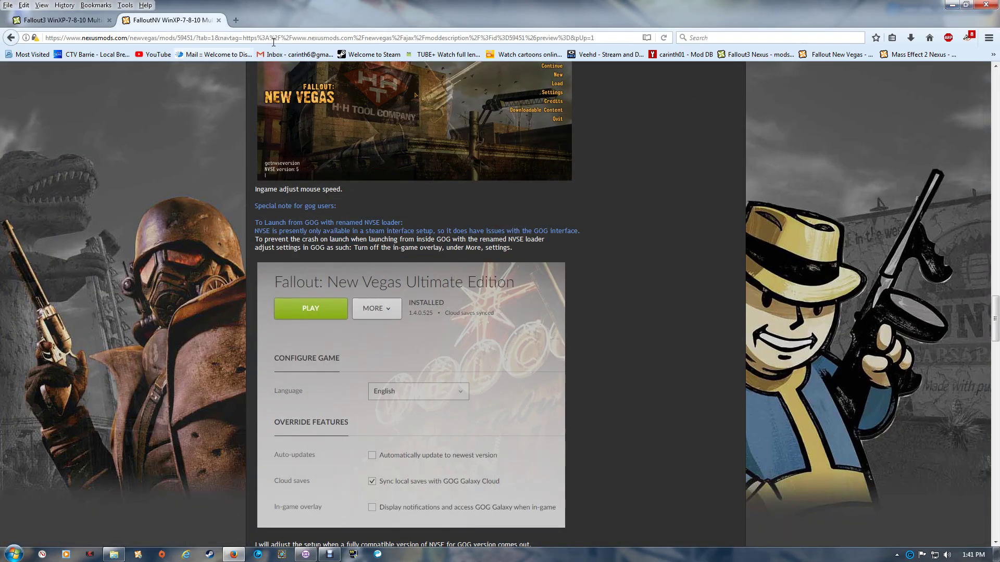
Step: Minimize the browser and open the FalloutNV folder under My Documents\My Games in the file explorer
left_click(951, 5)
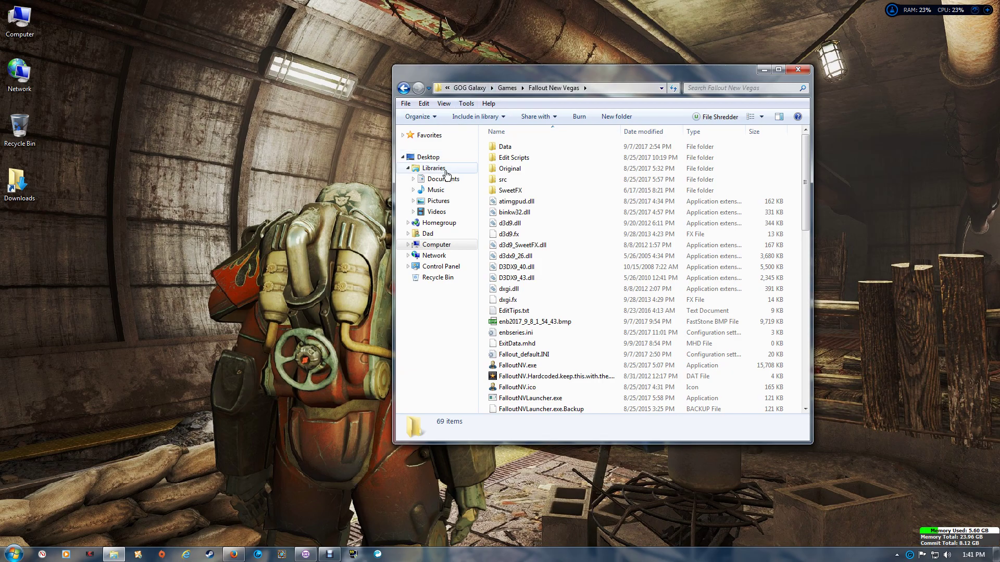
left_click(432, 233)
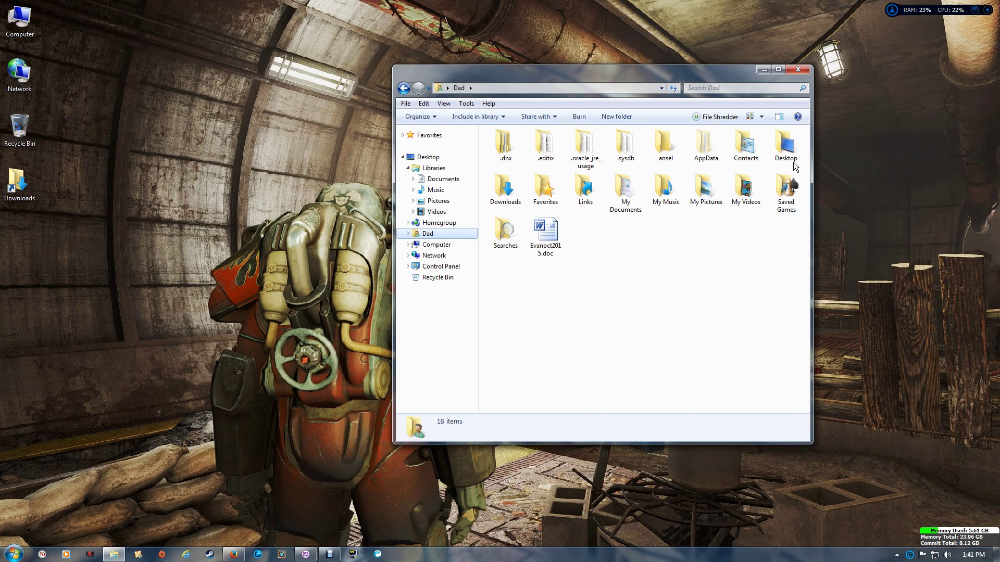
double_click(637, 191)
scroll(524, 261, "down", 7)
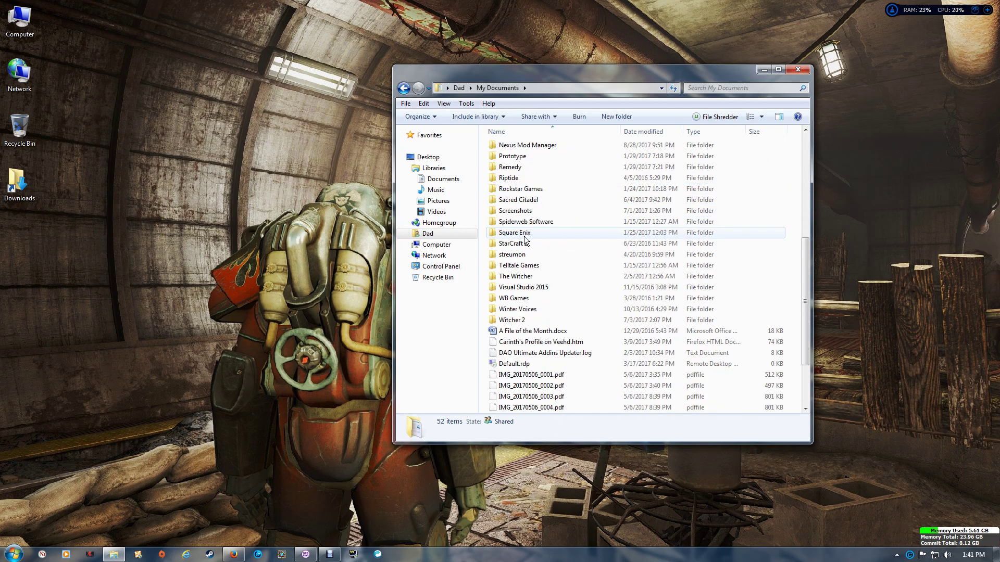
scroll(540, 242, "up", 3)
double_click(522, 231)
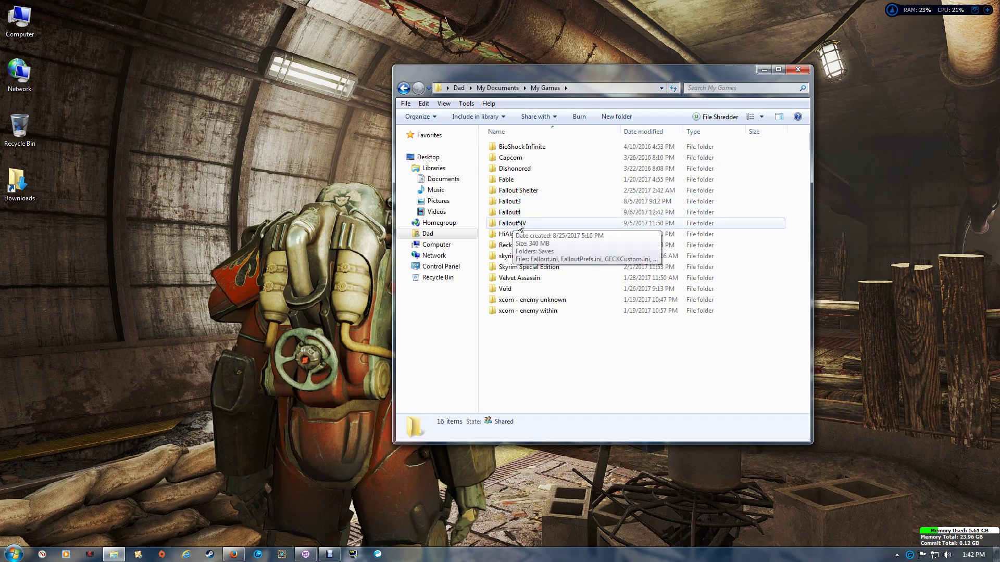
double_click(520, 224)
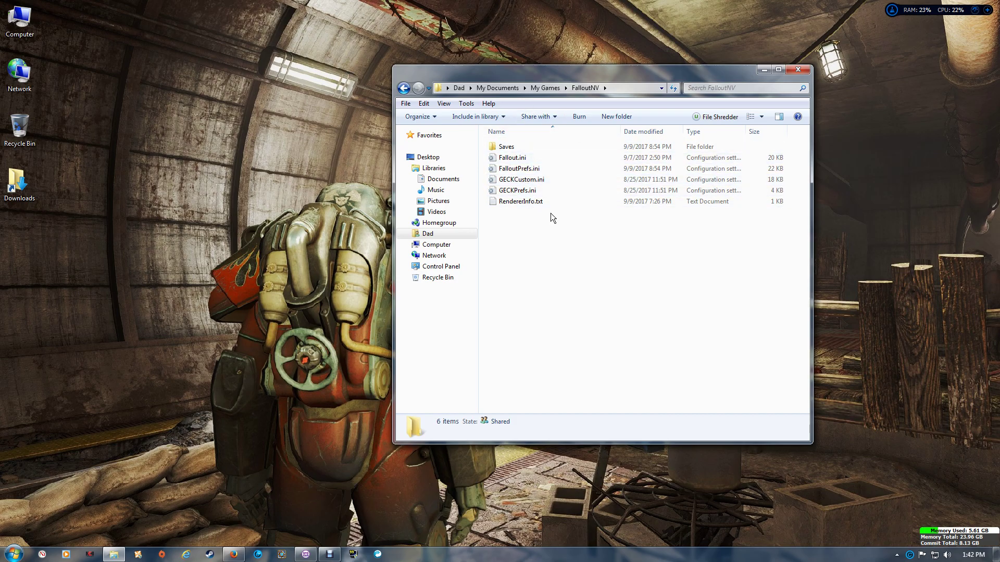
Step: Back up the Saves folder by copying it from FalloutNV to the desktop
left_click(507, 150)
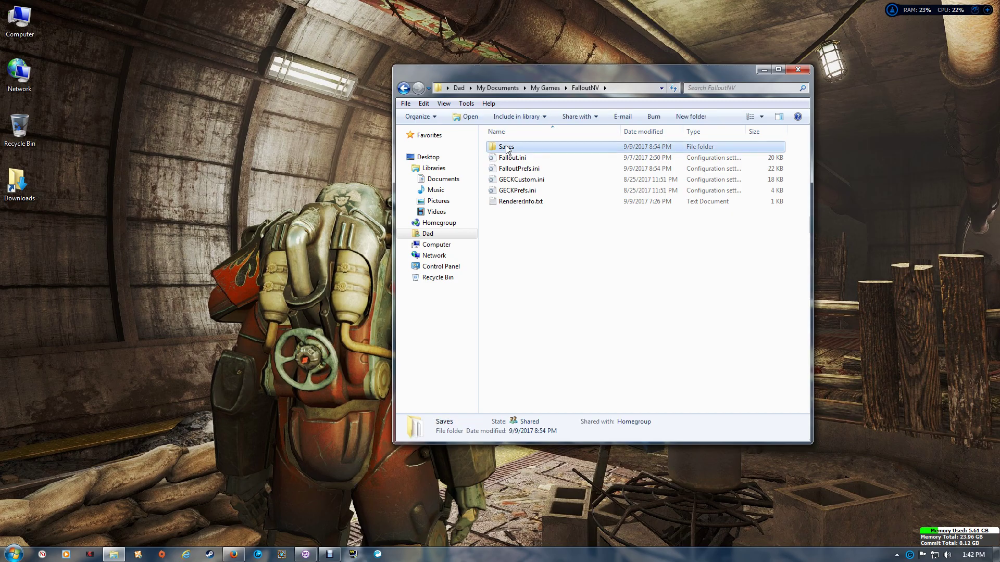
right_click(506, 146)
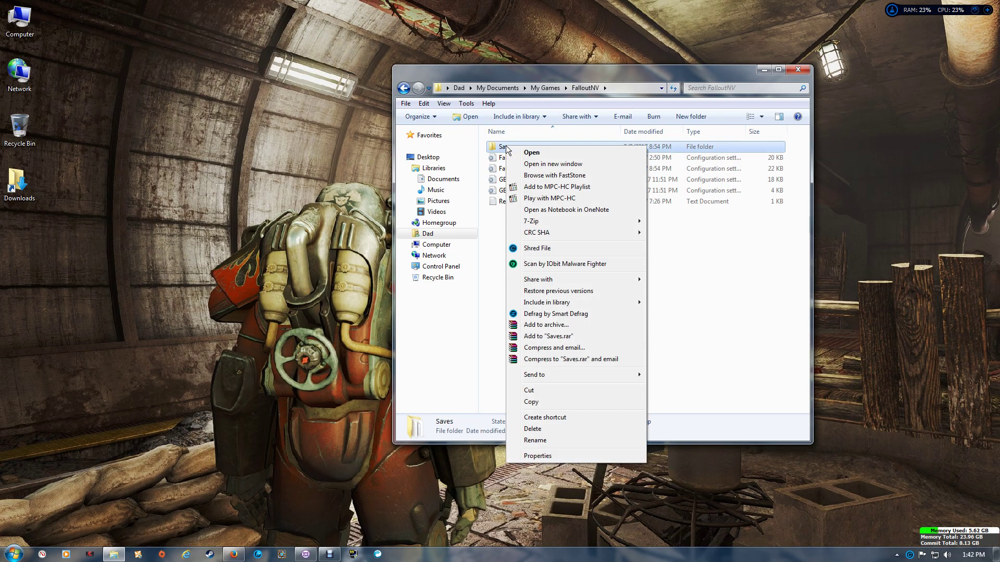
left_click(537, 402)
right_click(305, 354)
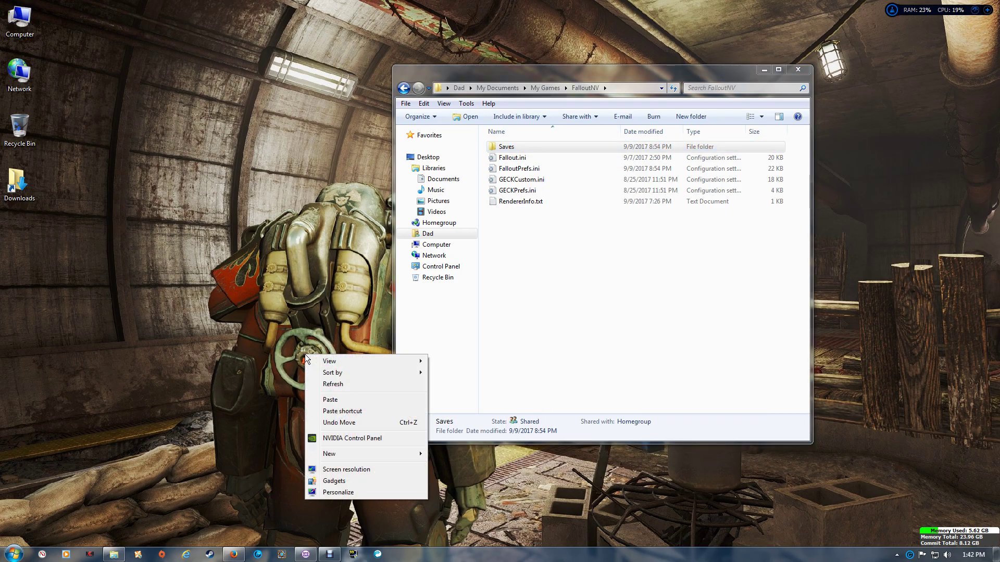
left_click(333, 399)
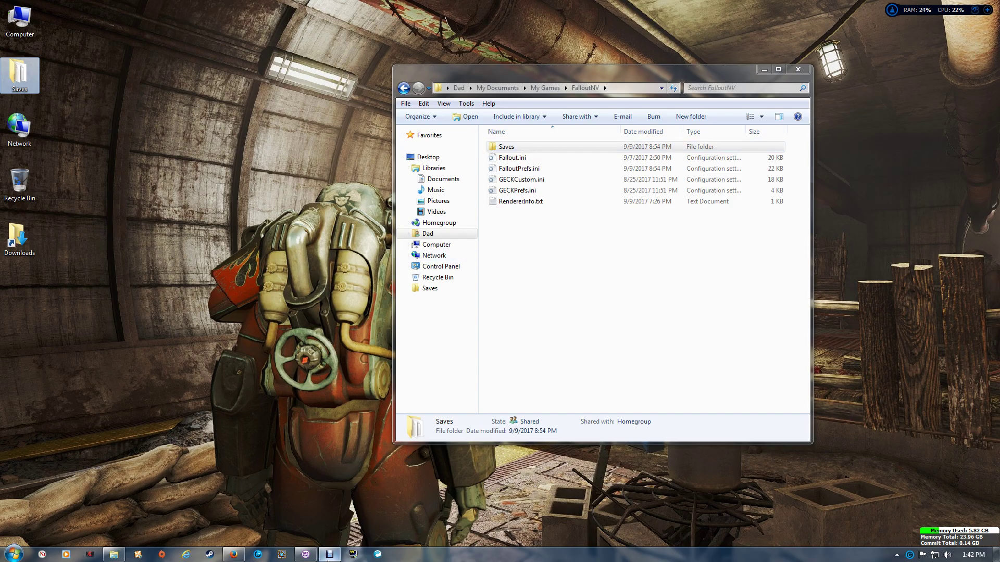
Step: Look at the game's settings in GOG Galaxy again, closing GOG Galaxy and the FalloutNV folder window
left_click(306, 554)
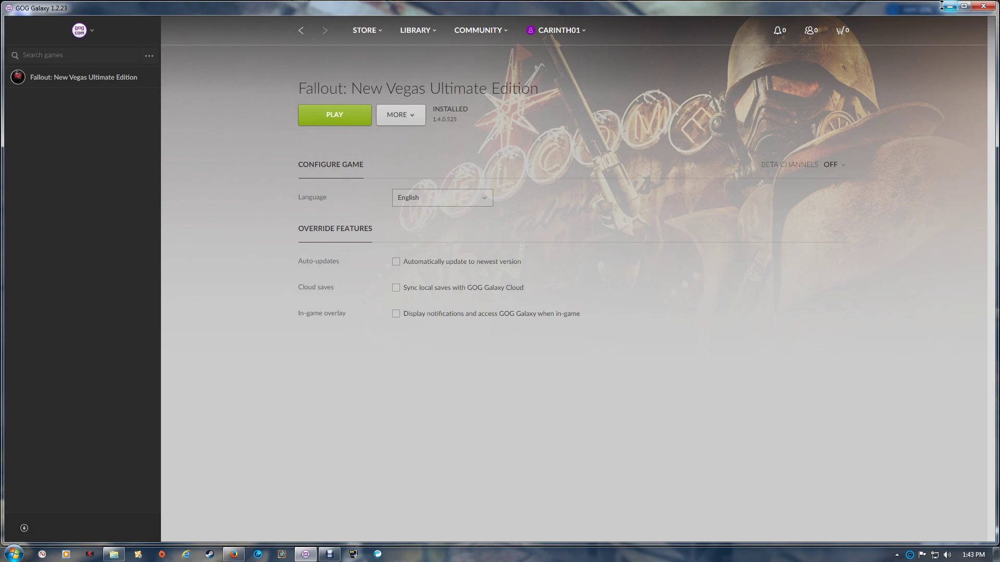
left_click(983, 5)
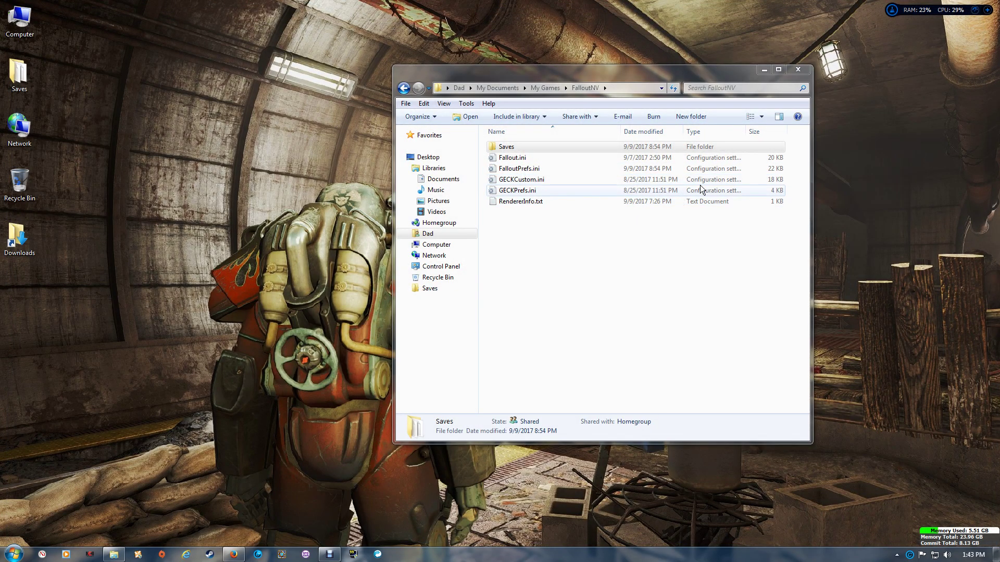
left_click(797, 69)
Step: Switch back to the Fallout New Vegas mod page in Firefox and return to the start of its page
mouse_move(233, 553)
left_click(267, 504)
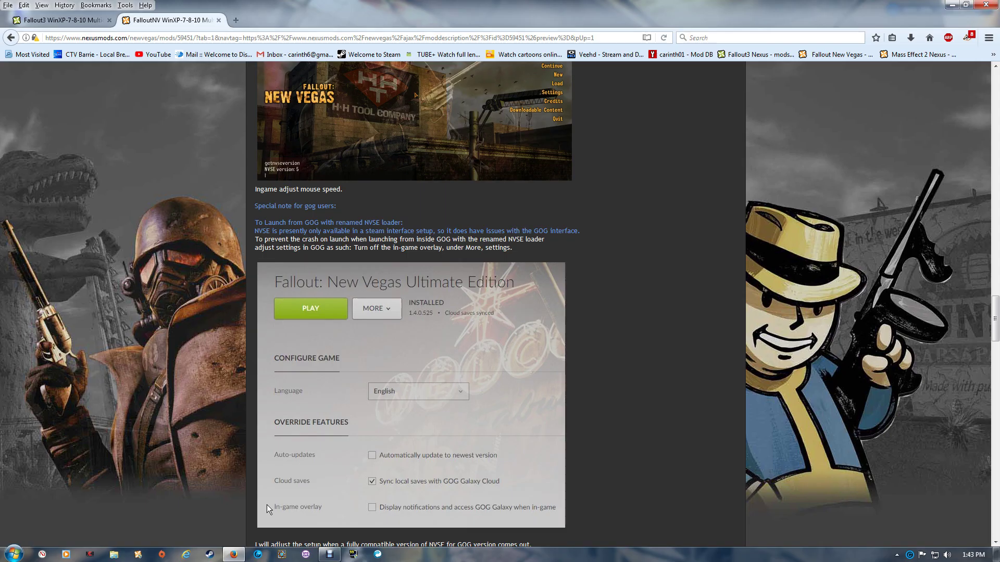
scroll(360, 169, "up", 20)
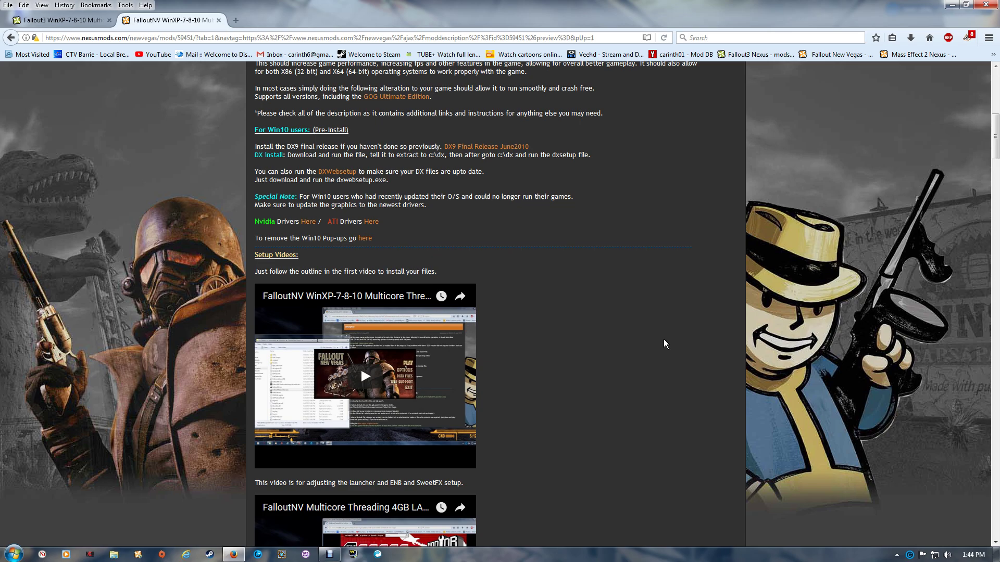
scroll(663, 339, "up", 8)
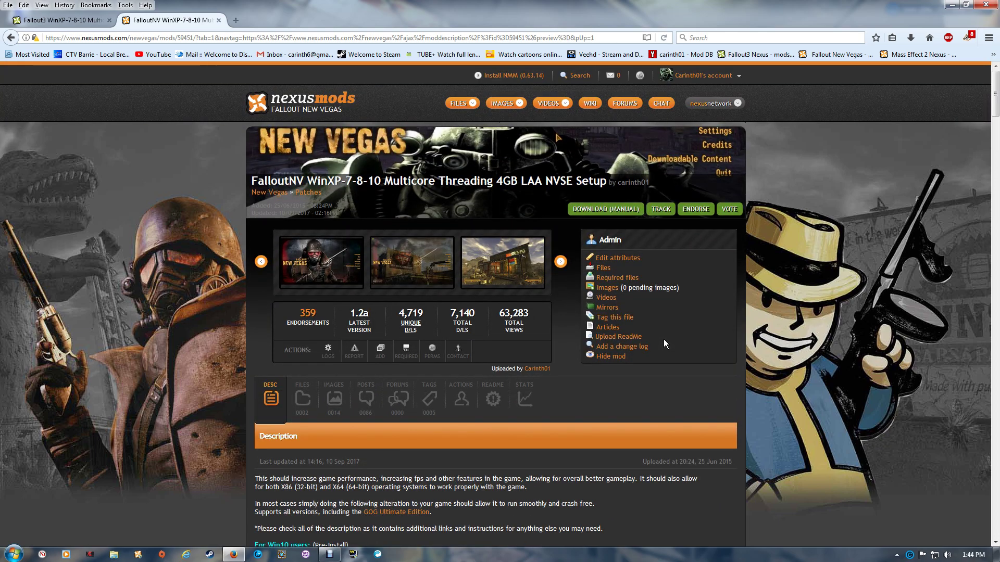